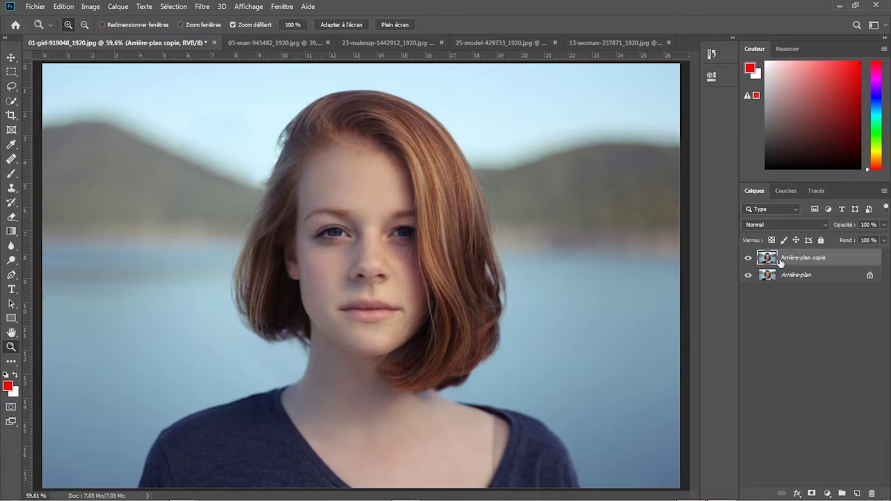
Step: Convert the Arrière-plan copie layer into a smart object and open the Fluidité filter on it
right_click(779, 262)
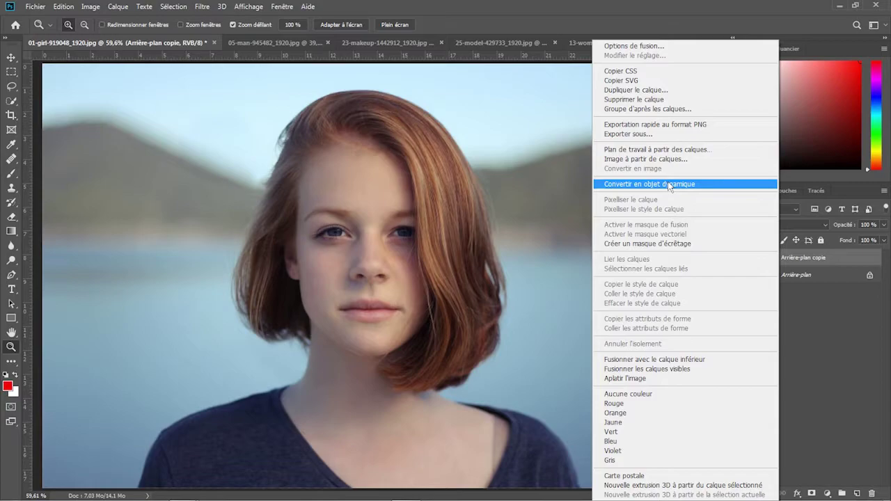
click(668, 184)
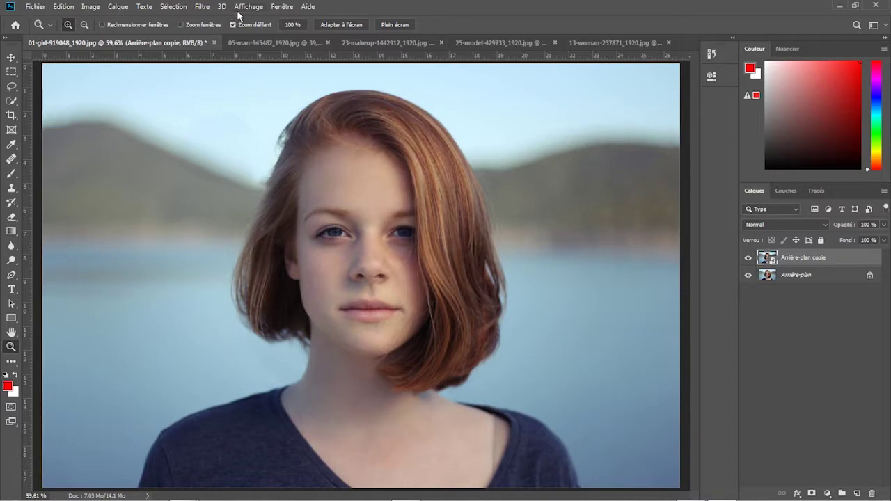
click(202, 8)
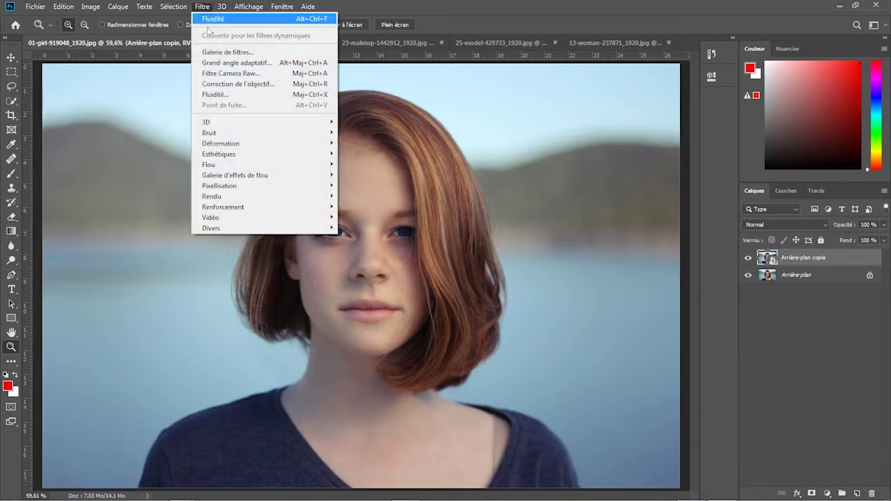
click(313, 95)
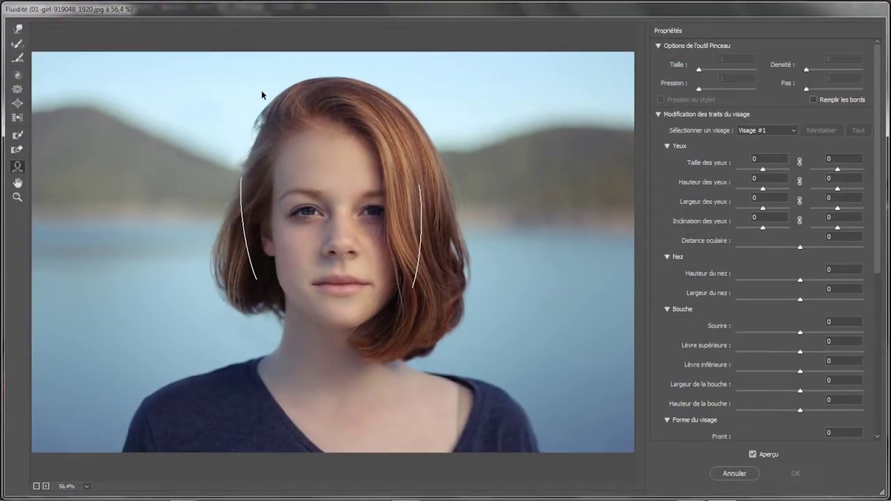
Step: Using the Face tool directly on the portrait's mouth, raise the smile to 100 and narrow the mouth width to -51
click(17, 198)
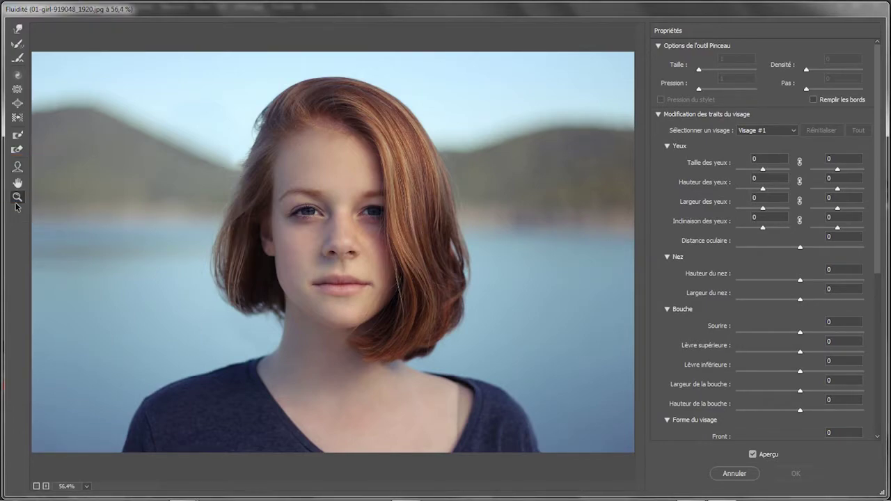
drag(237, 123, 433, 333)
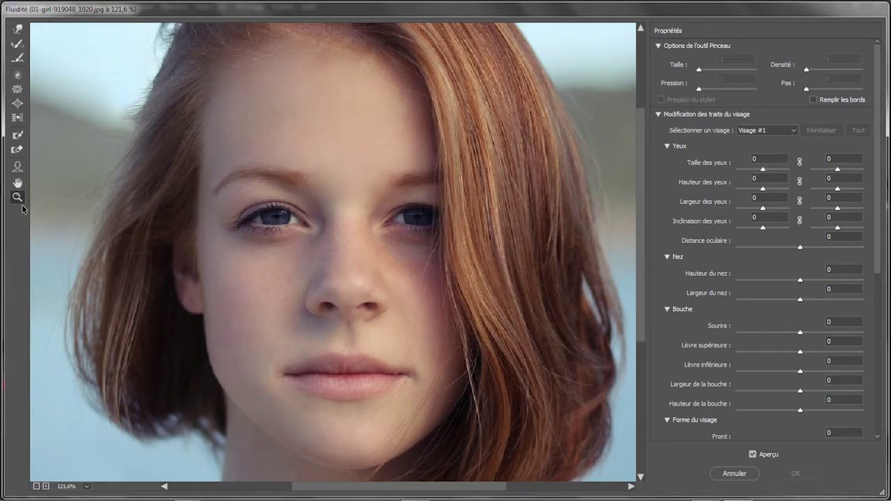
click(18, 182)
mouse_move(314, 153)
mouse_down()
mouse_move(299, 213)
mouse_move(276, 233)
mouse_move(334, 170)
mouse_move(346, 119)
mouse_move(316, 107)
mouse_up()
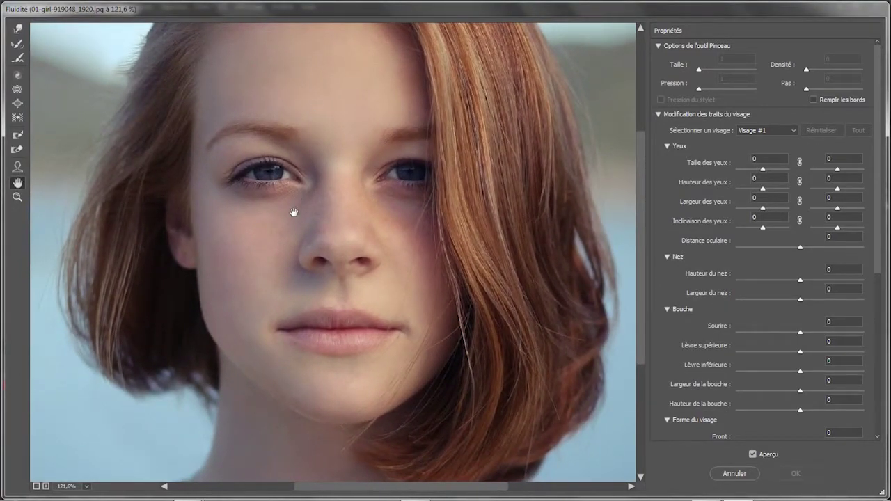
click(18, 168)
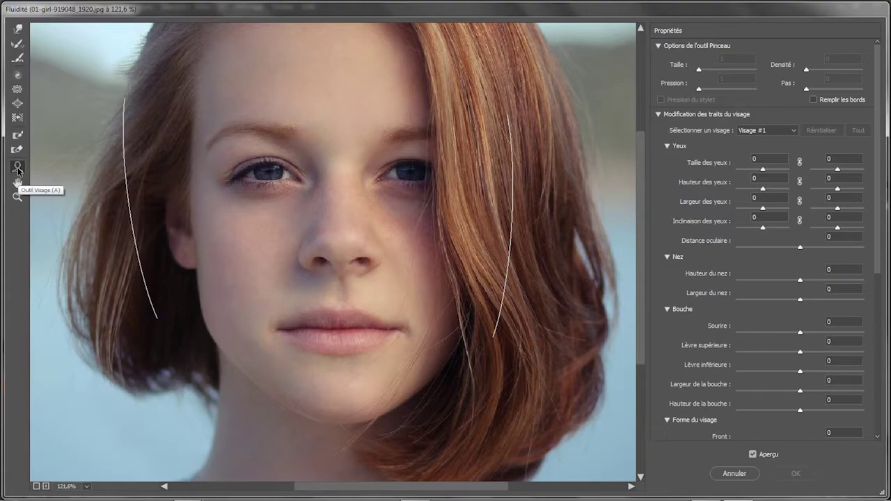
mouse_move(395, 346)
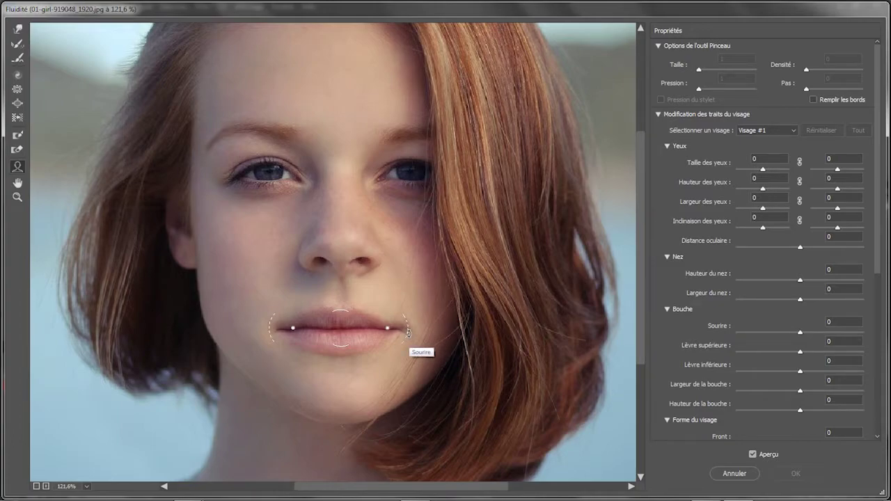
drag(409, 310, 410, 284)
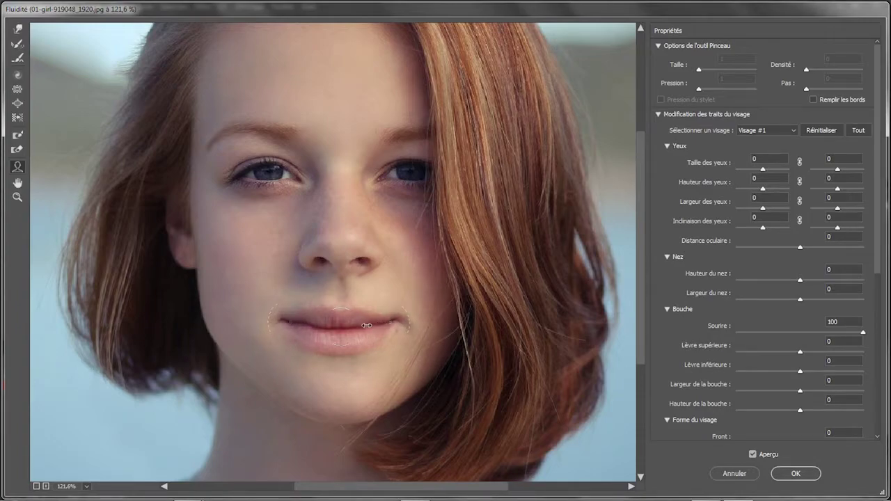
drag(376, 325, 381, 324)
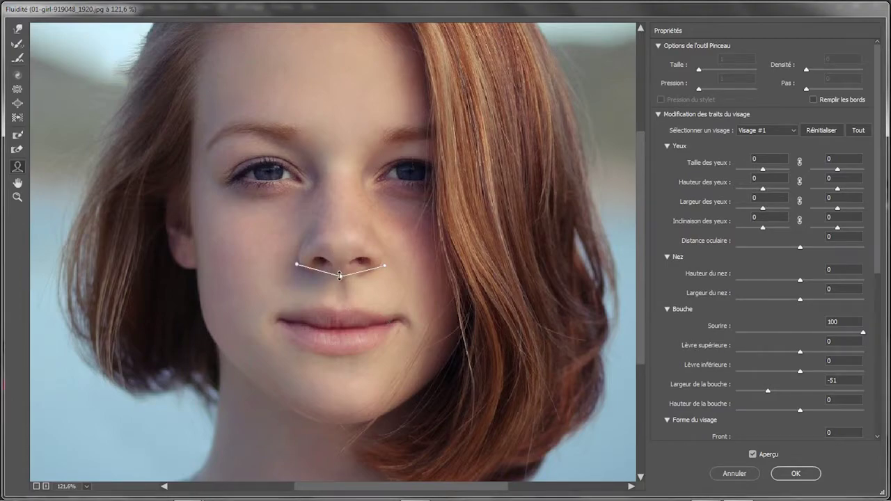
Step: On the portrait, adjust the nose height to 85, both eye widths to 100 and the eye tilts to -19 and -15
drag(339, 262, 340, 252)
mouse_move(232, 175)
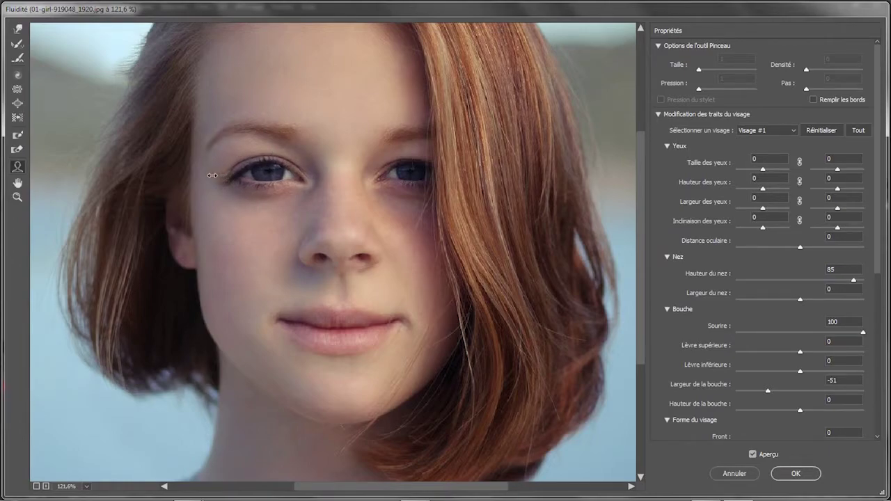
drag(212, 176, 208, 175)
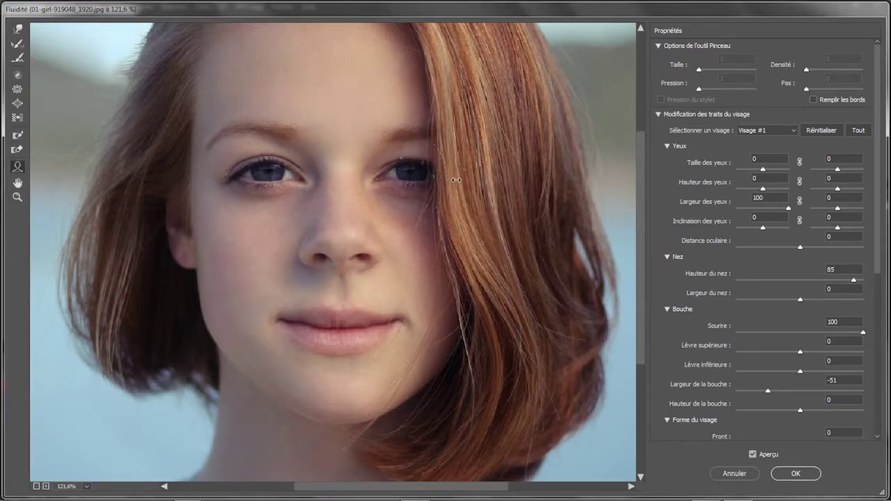
drag(477, 180, 455, 146)
mouse_move(454, 175)
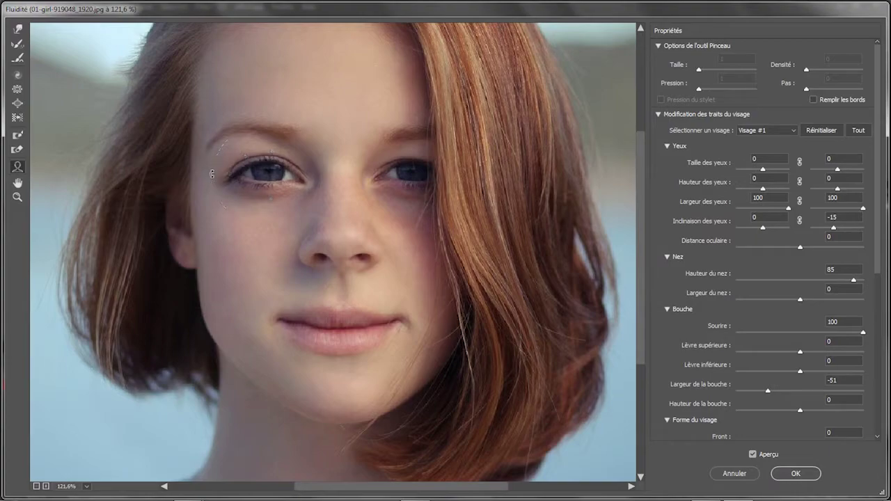
drag(207, 183, 207, 191)
mouse_move(468, 350)
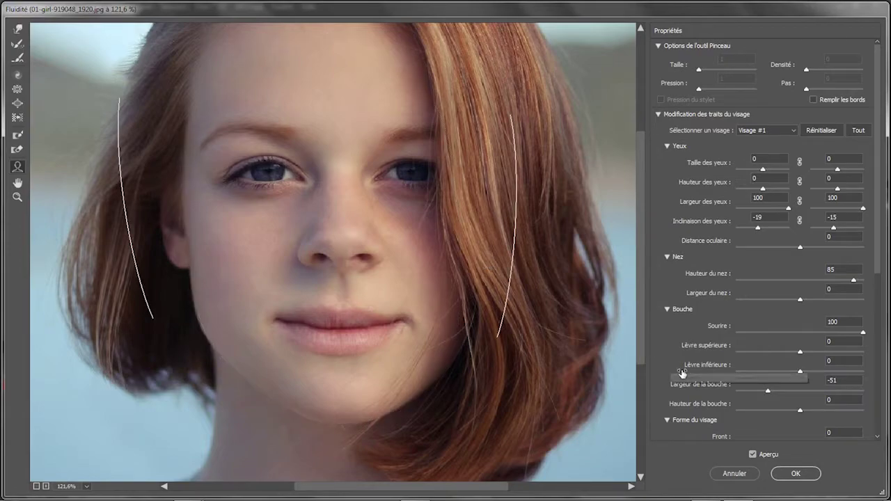
Step: Compare the portrait with and without the facial changes and reset all adjustments of Visage #1
click(752, 455)
click(752, 456)
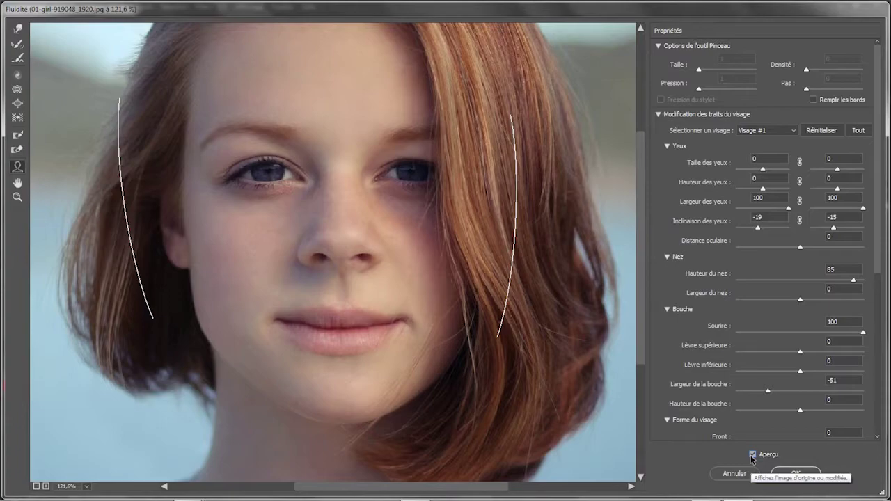
click(752, 456)
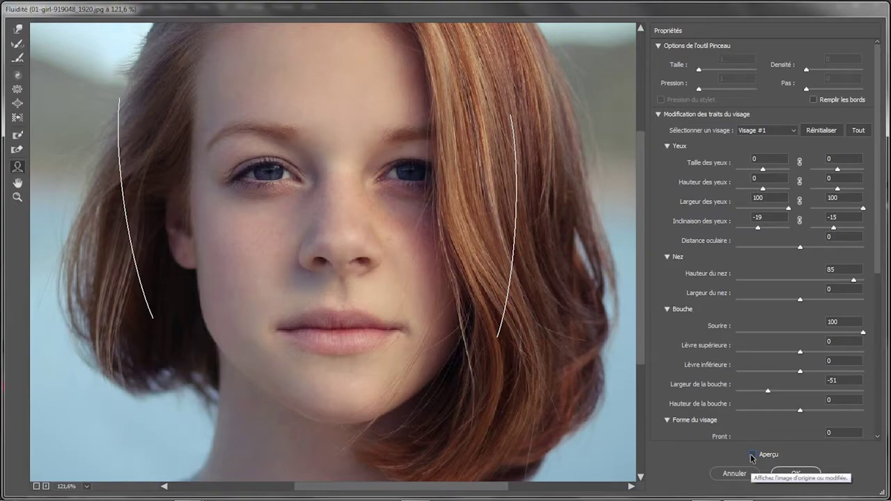
click(822, 130)
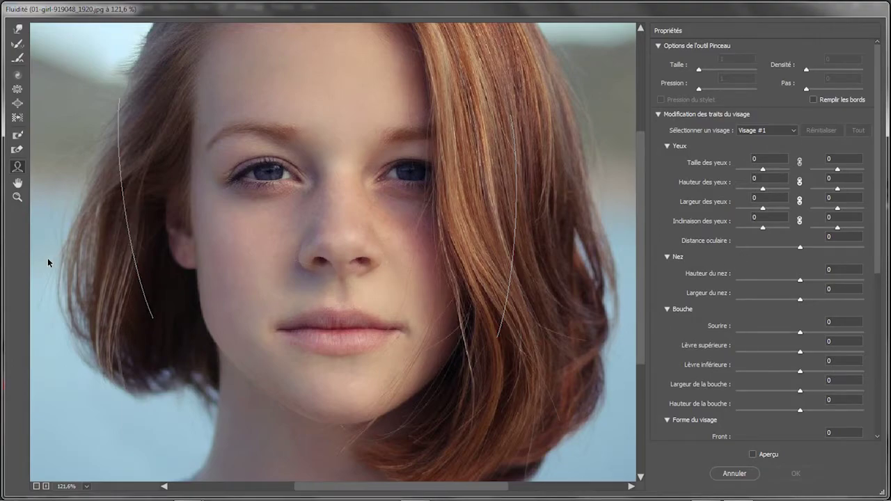
click(18, 197)
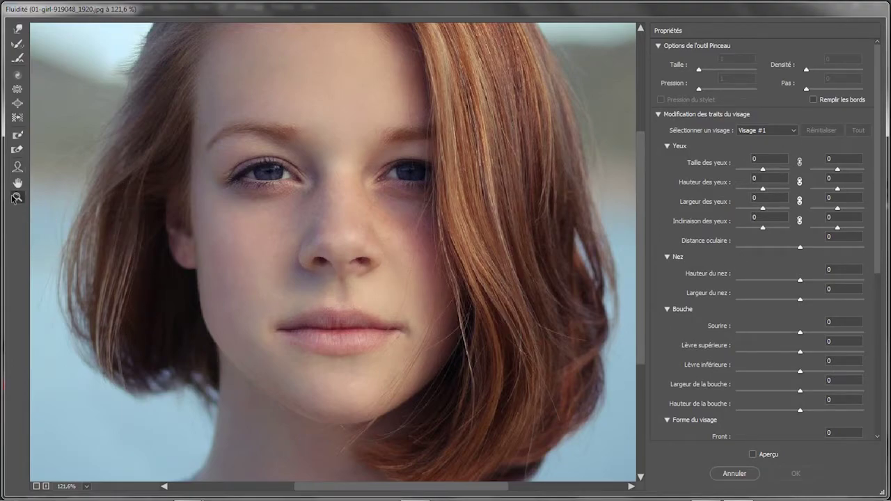
right_click(192, 184)
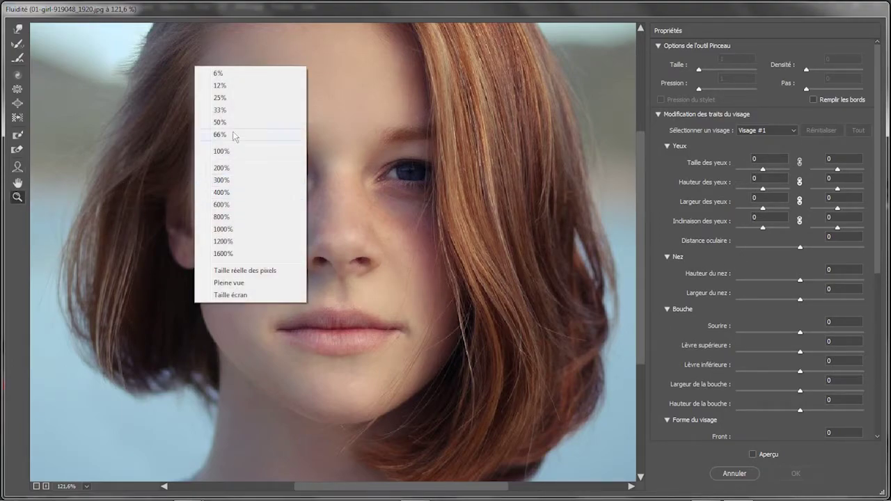
click(235, 286)
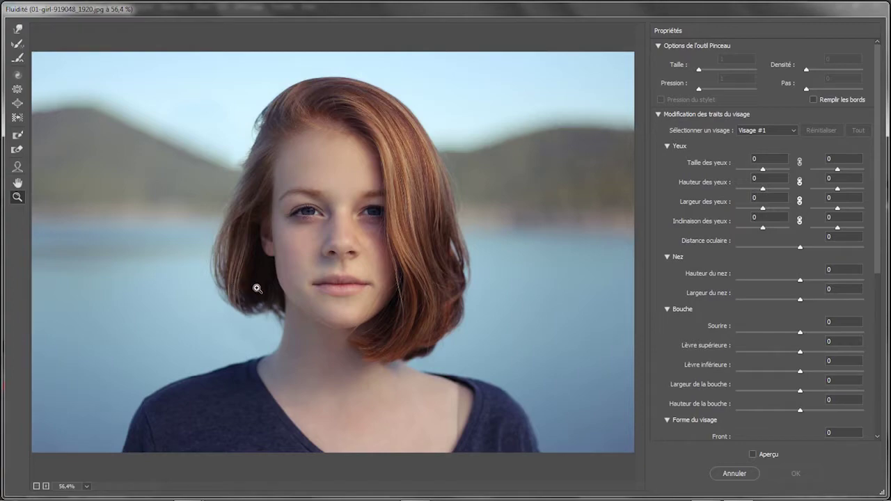
Step: Turn the preview back on and set the smile of Visage #1 to 100
click(16, 167)
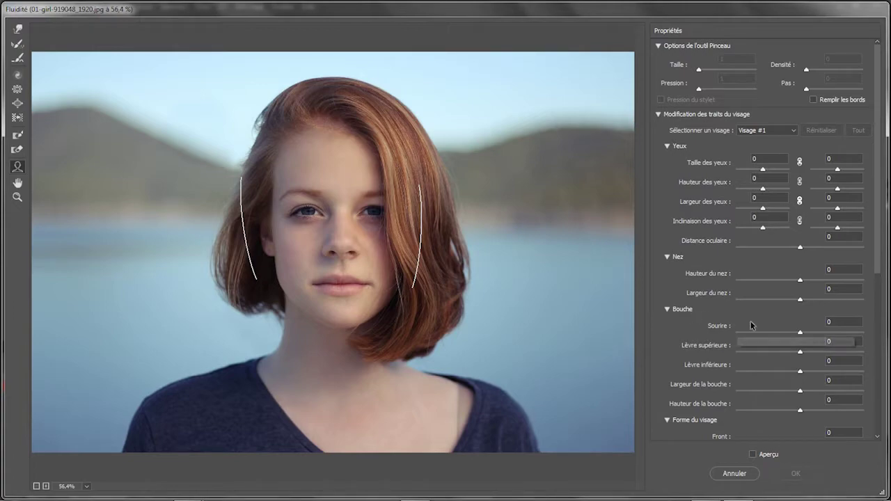
click(840, 322)
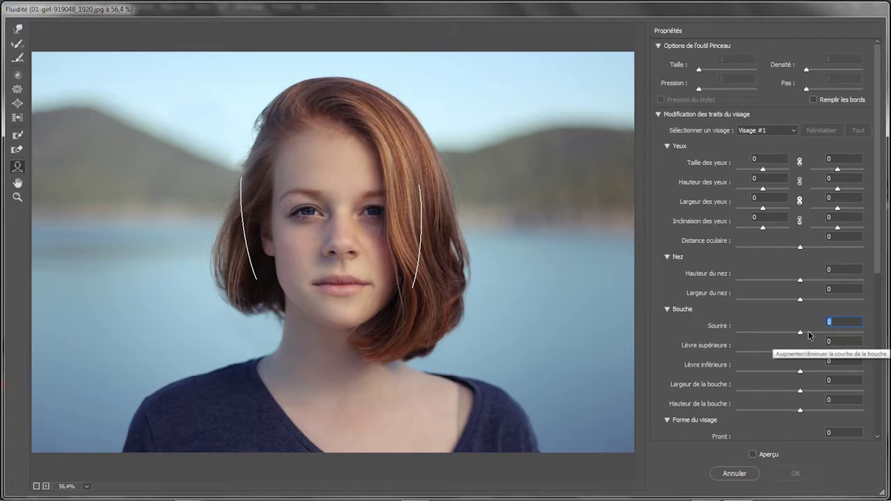
text(1)
key(Return)
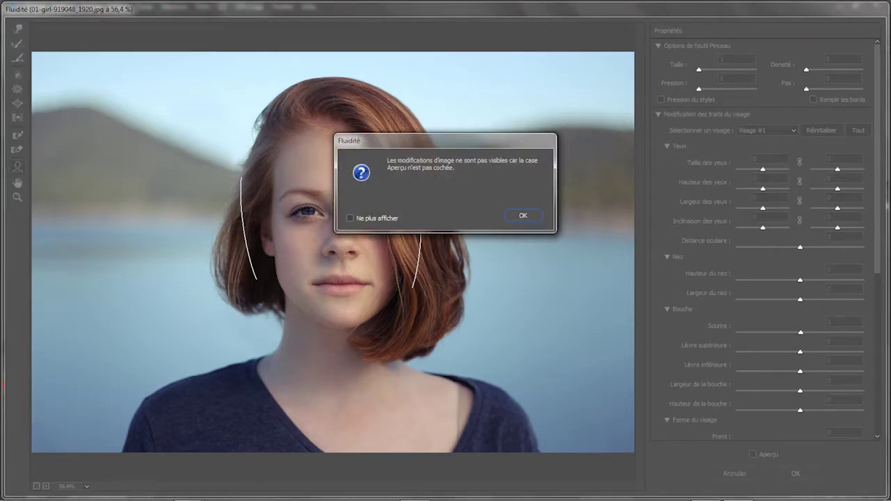
click(523, 218)
click(752, 455)
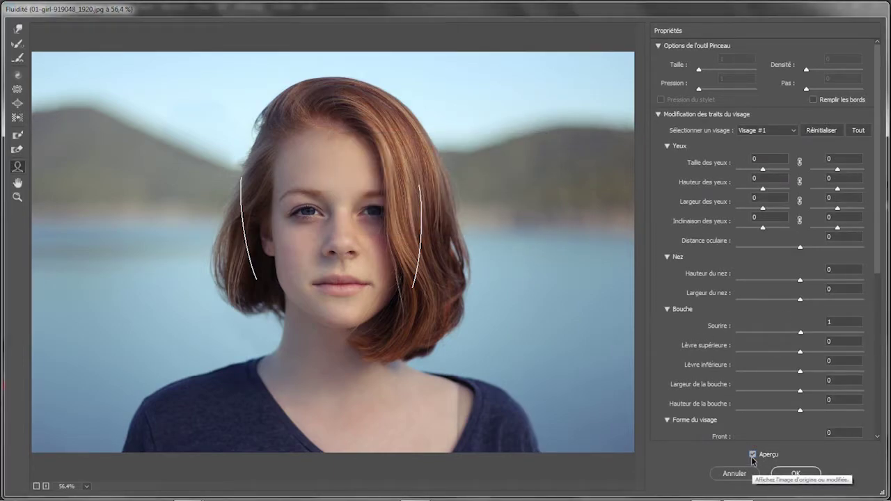
click(836, 321)
text(100)
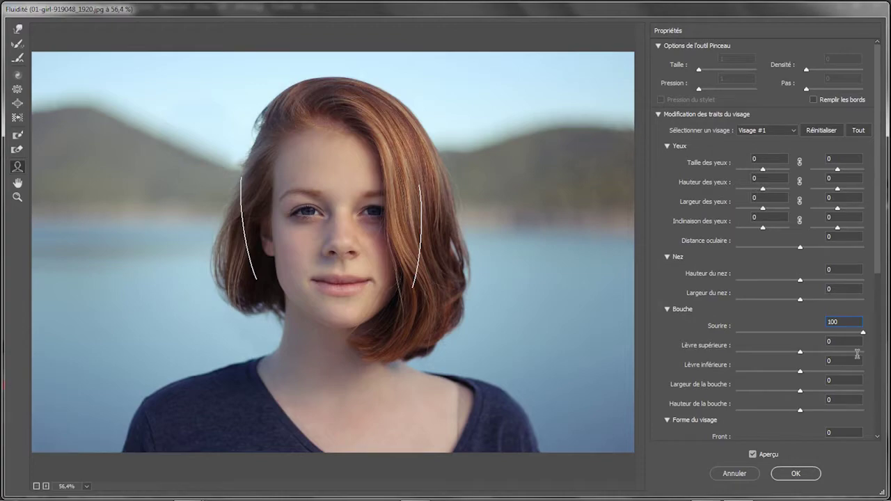
Step: Set the upper lip to -100, the lower lip to 100 and the mouth width to -75
click(829, 341)
text(-100)
click(846, 360)
text(100)
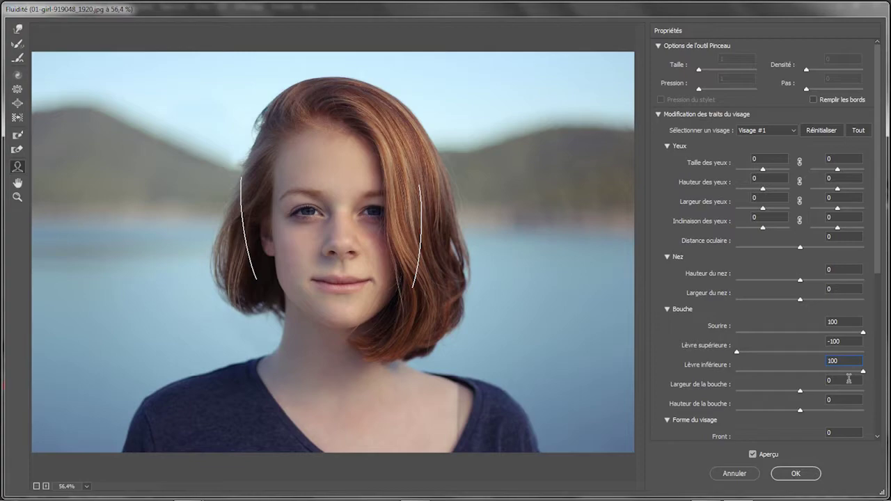
text(-75)
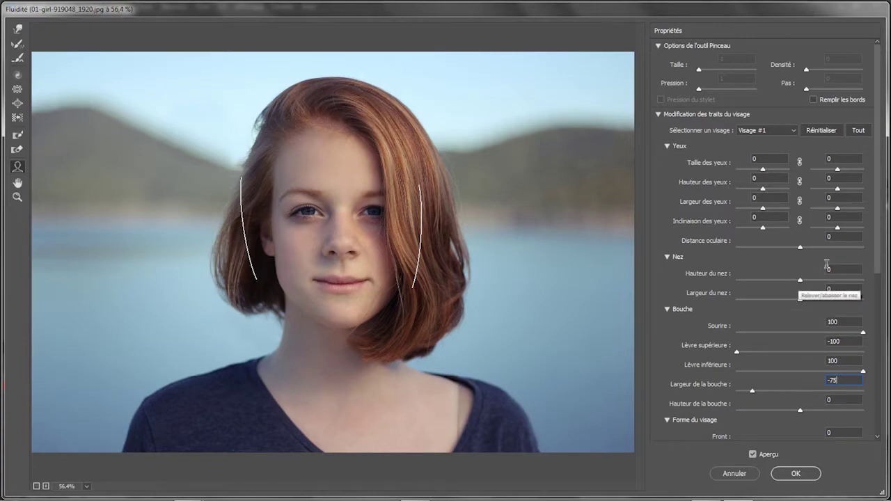
Step: Set the nose height to 30 and apply the Fluidité filter after comparing the result with the original
click(839, 266)
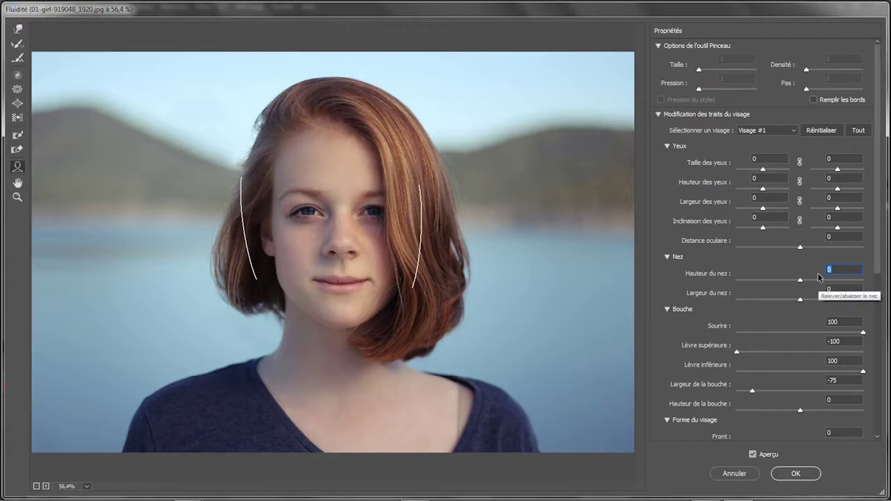
text(30)
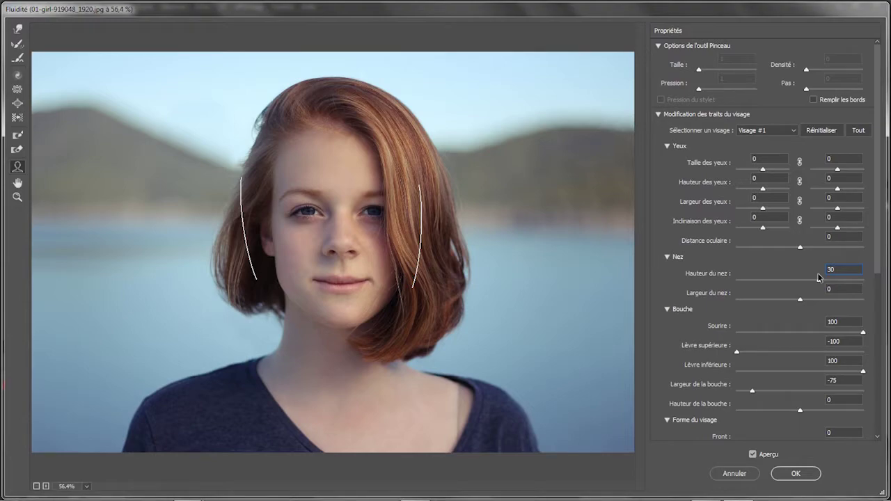
click(752, 454)
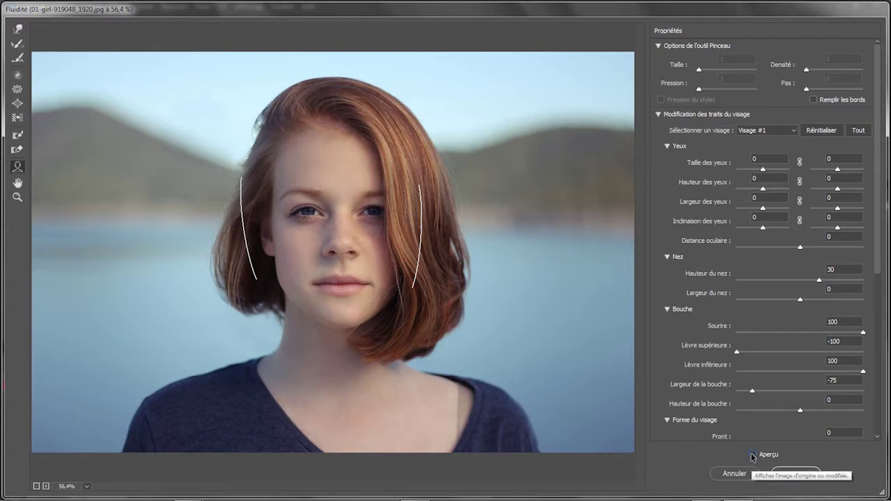
click(752, 454)
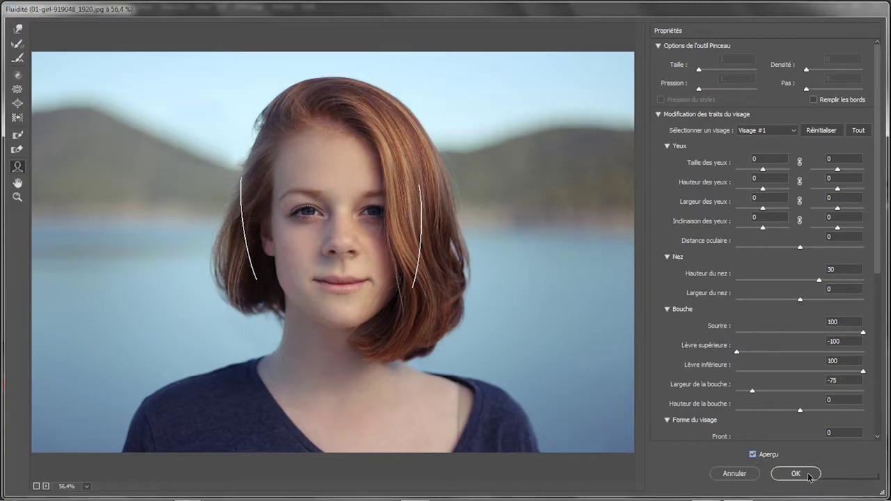
click(797, 474)
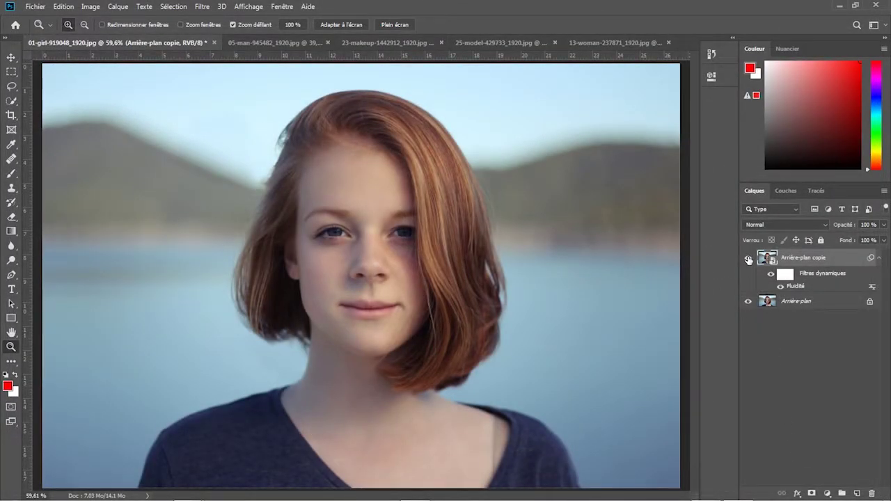
Step: Compare the Arrière-plan copie layer with the original by hiding and showing it, and reopen its Fluidité smart filter for editing
click(748, 258)
click(748, 258)
right_click(873, 287)
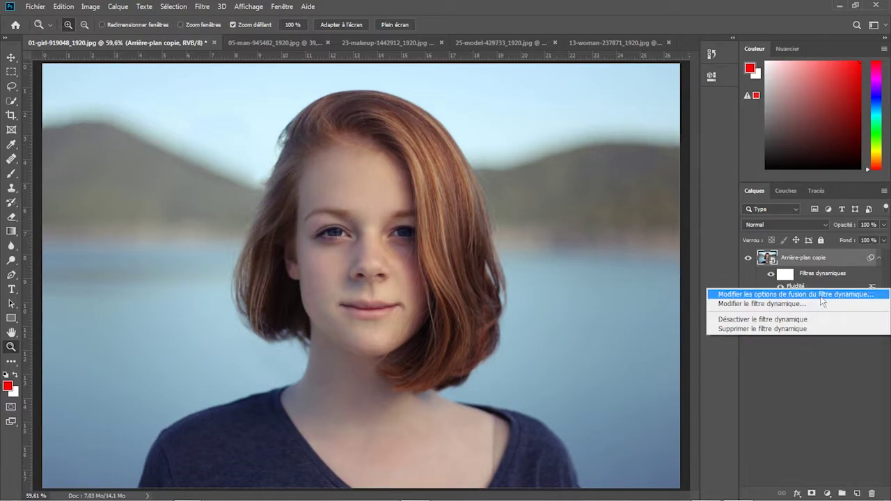
click(778, 304)
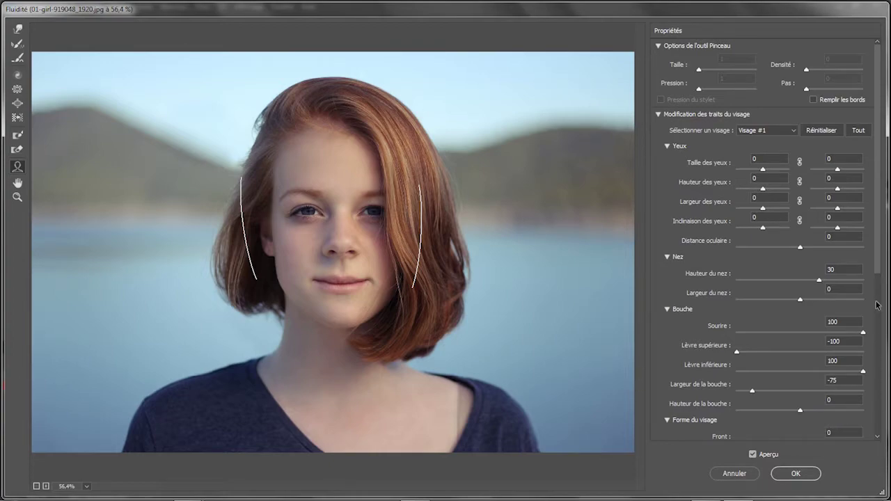
Step: Review the remaining facial feature settings of the woman's portrait and validate the Fluidité filter
drag(879, 266, 882, 291)
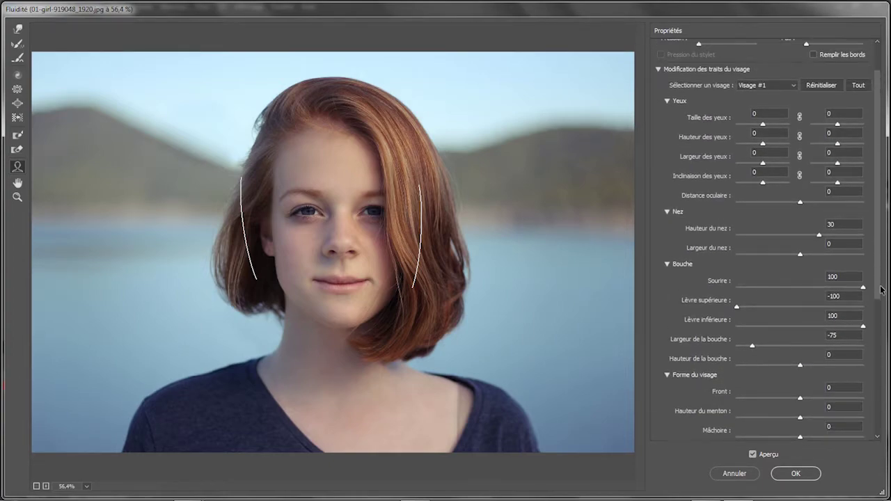
click(794, 476)
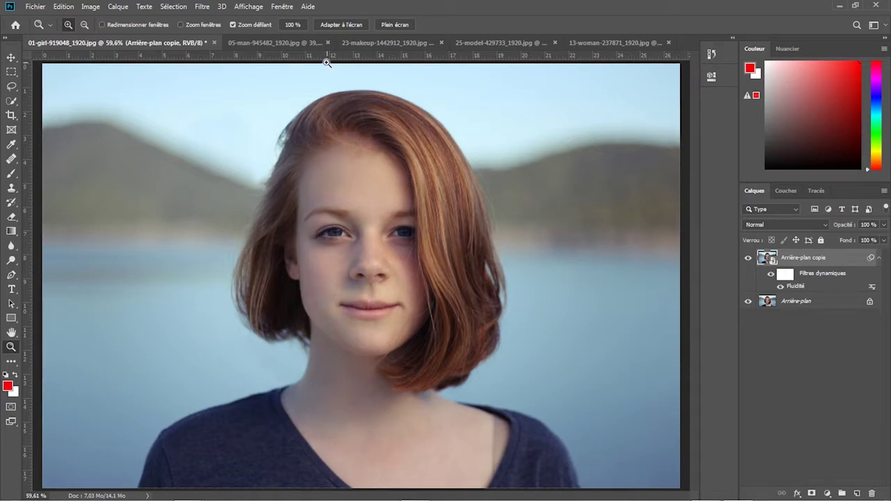
Step: In 05-man-945482_1920.jpg, duplicate the background layer, convert the copy to a smart object and open the Fluidité filter on it
click(290, 42)
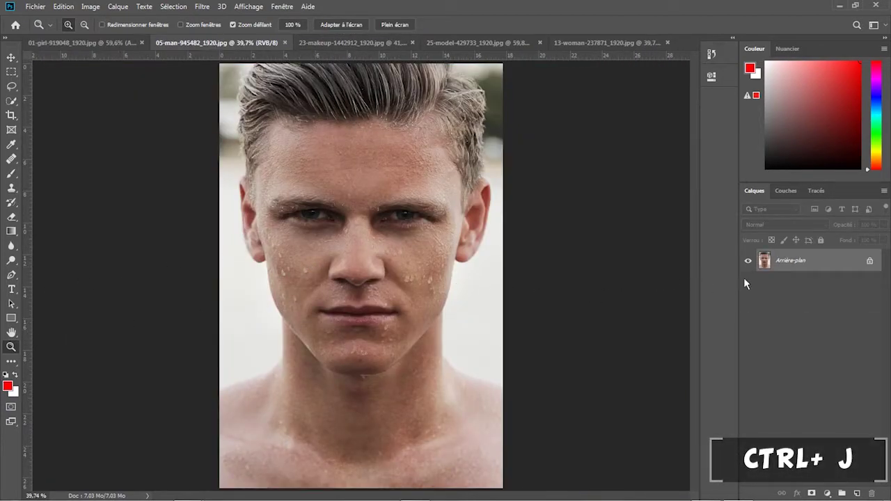
key(ctrl+j)
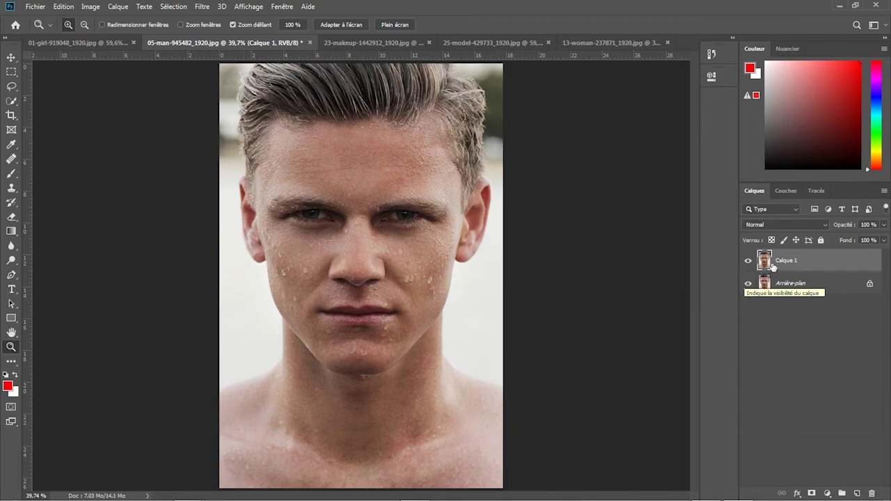
right_click(772, 264)
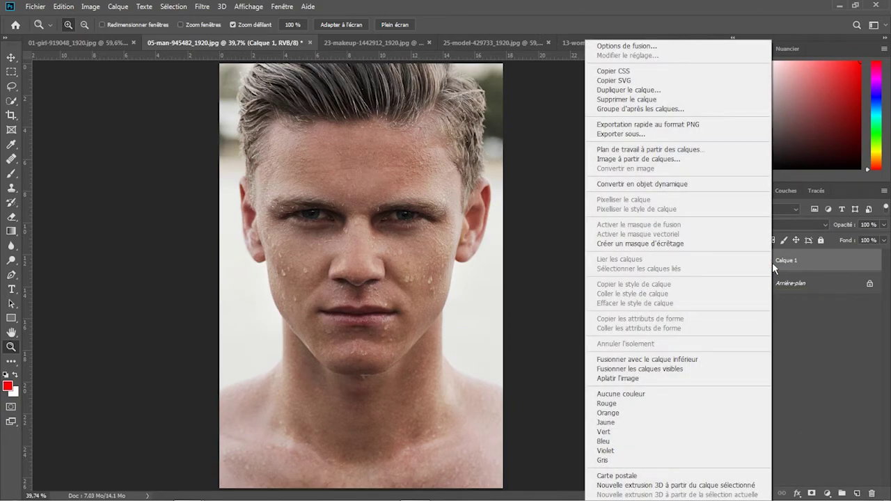
click(675, 185)
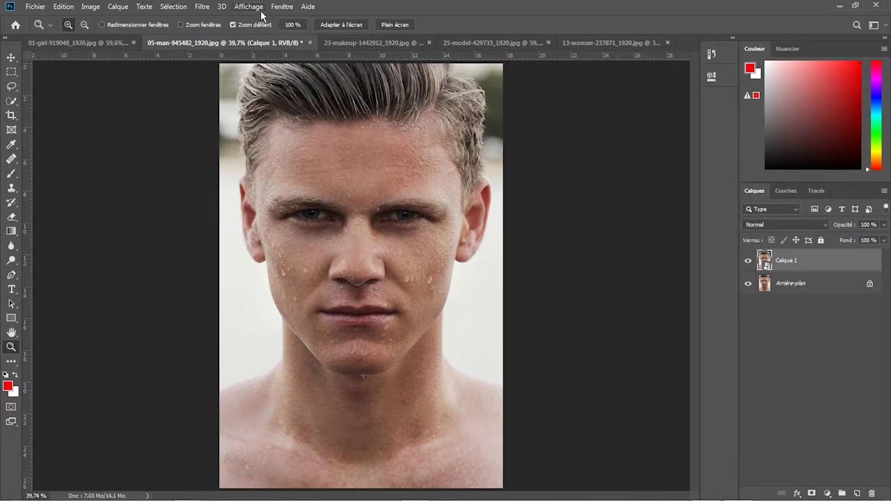
click(202, 7)
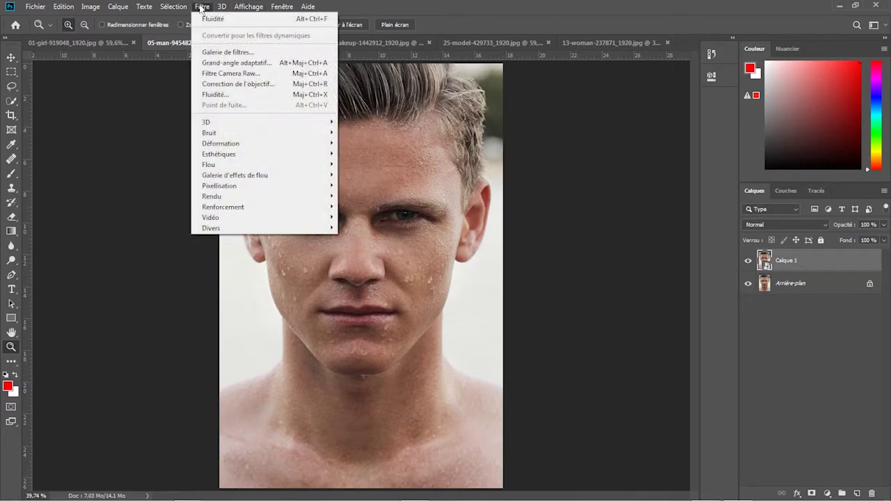
click(224, 97)
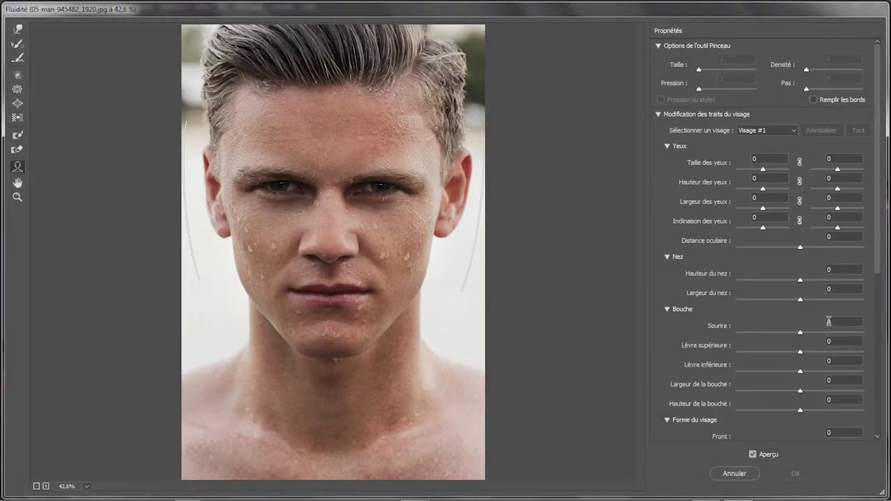
Step: Set the man's smile to 75, upper lip to -60, lower lip to 60 and nose height to 30
click(832, 320)
text(75)
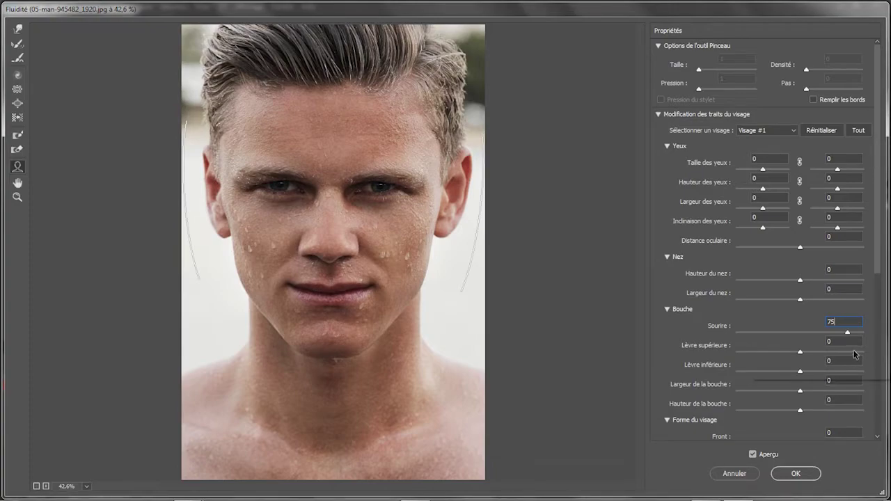
click(848, 340)
text(-60)
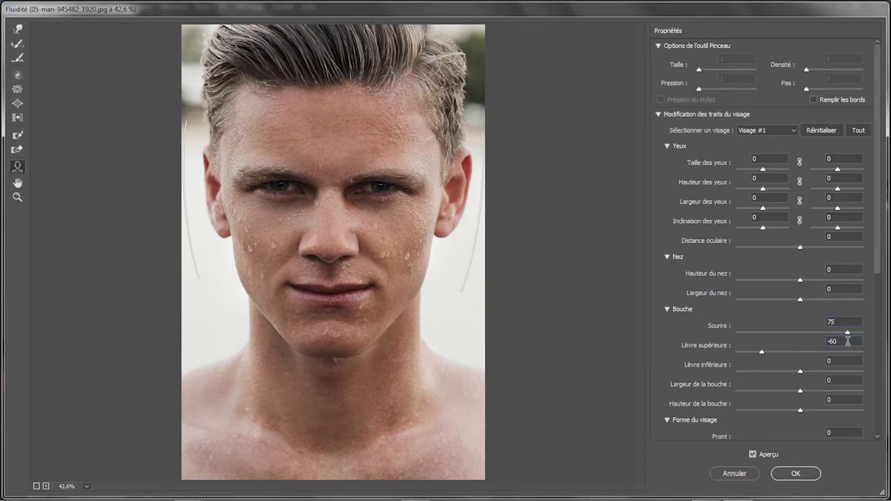
click(848, 360)
text(60)
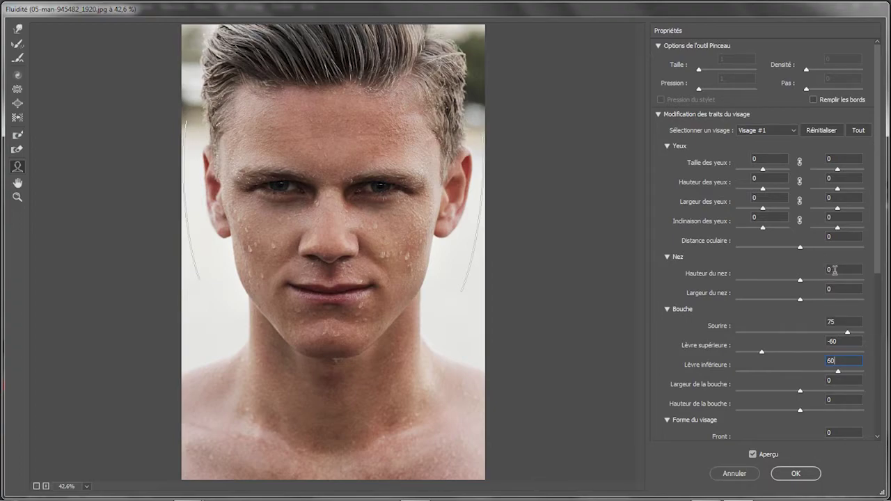
click(840, 270)
text(30)
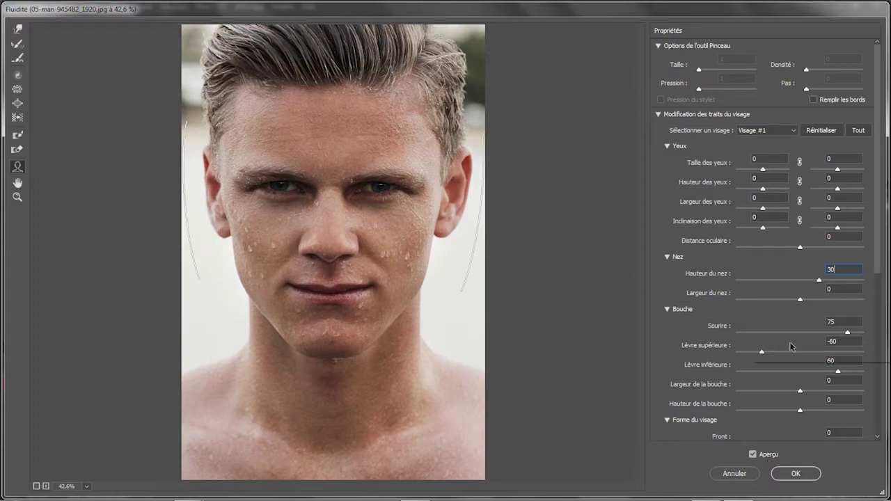
Step: Compare the man's face with the original in the preview, apply the Fluidité filter, and hide and show Calque 1
click(753, 455)
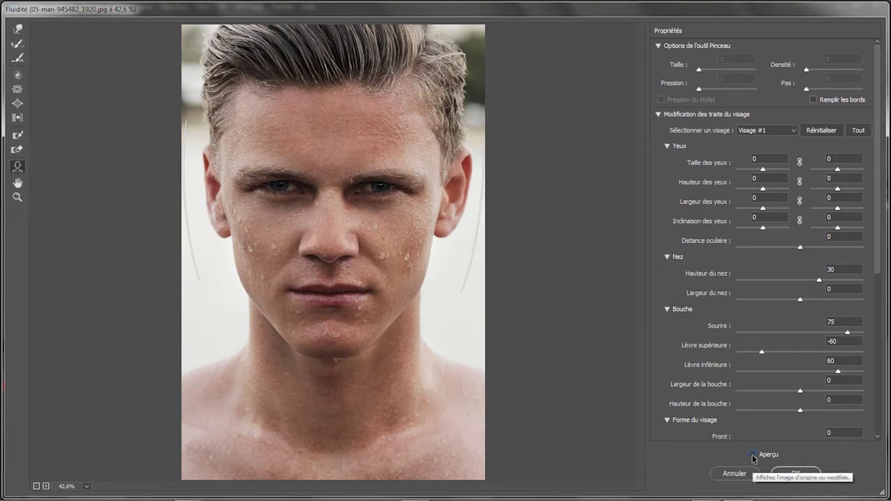
click(752, 456)
click(752, 456)
click(752, 455)
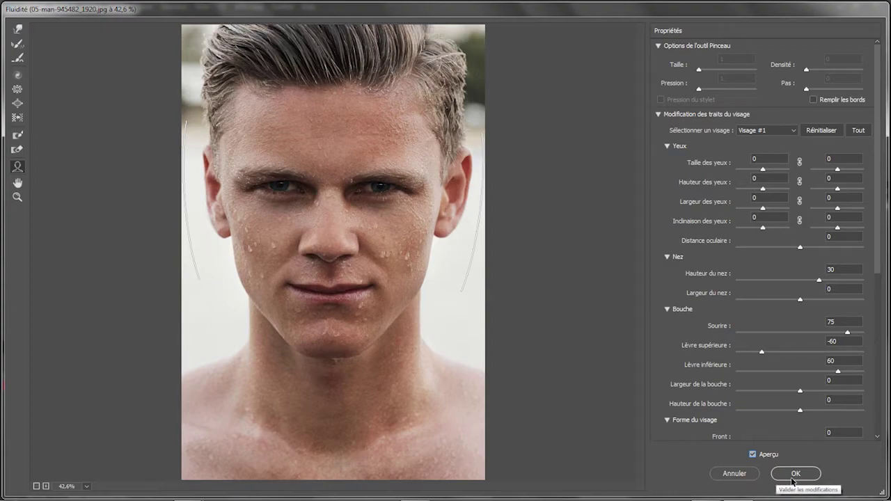
click(793, 479)
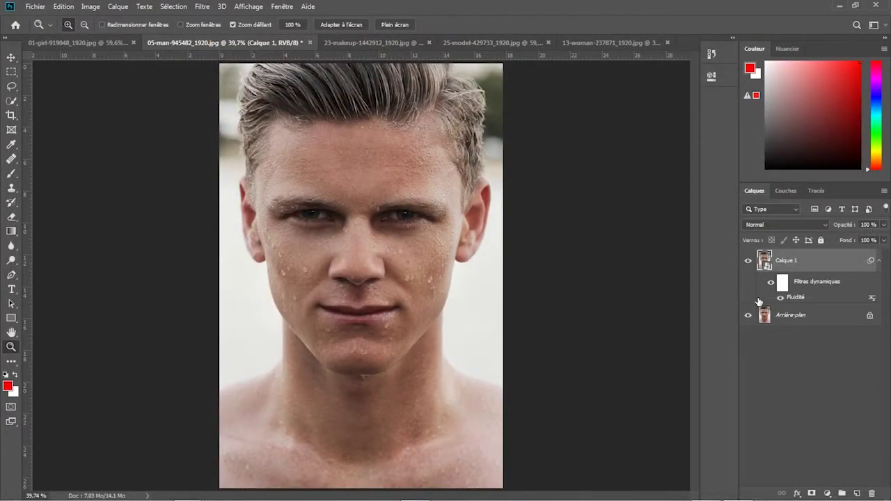
click(749, 261)
click(749, 261)
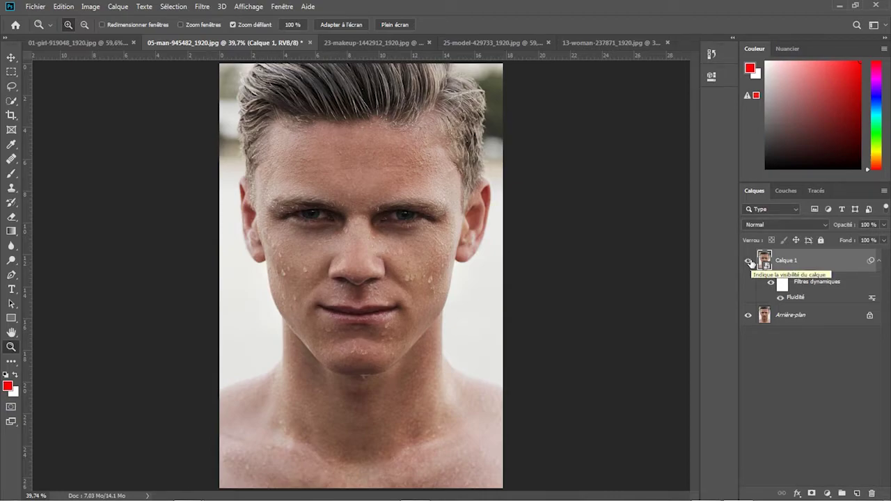
Step: In 23-makeup-1442912_1920.jpg, duplicate the background layer, convert the copy to a smart object and open the Fluidité filter on it
click(365, 43)
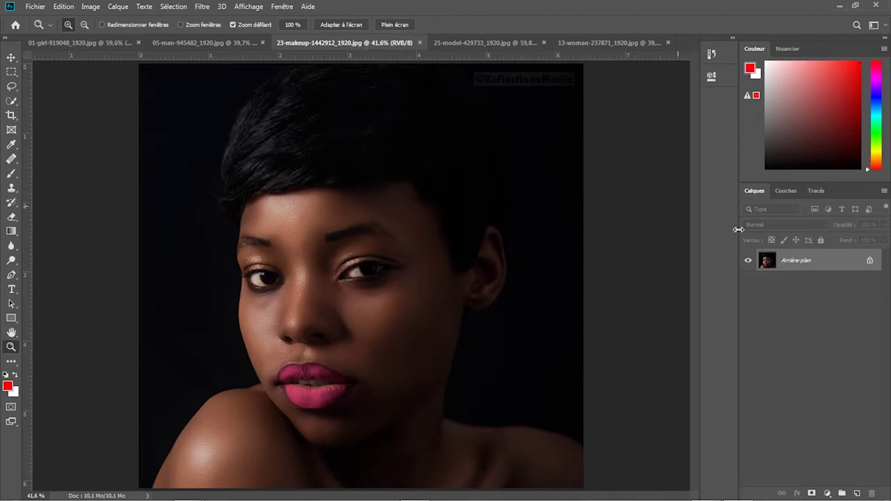
key(ctrl+j)
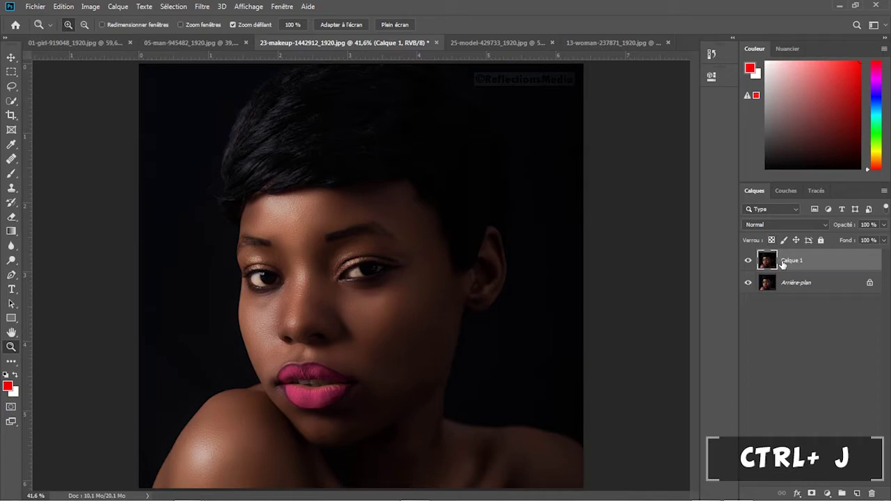
right_click(783, 263)
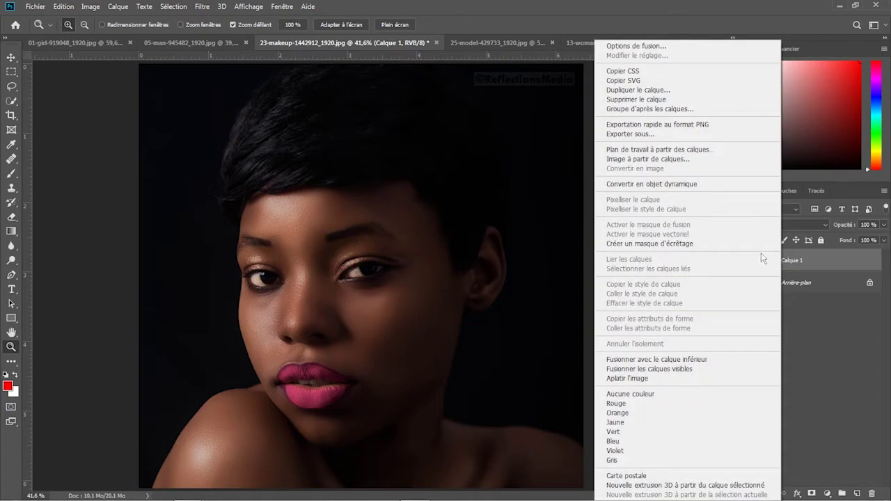
click(667, 185)
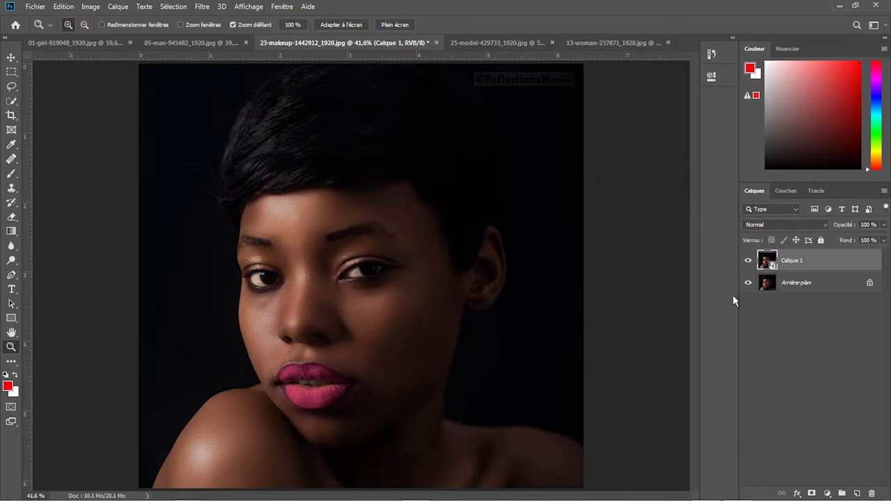
key(ctrl+shift+x)
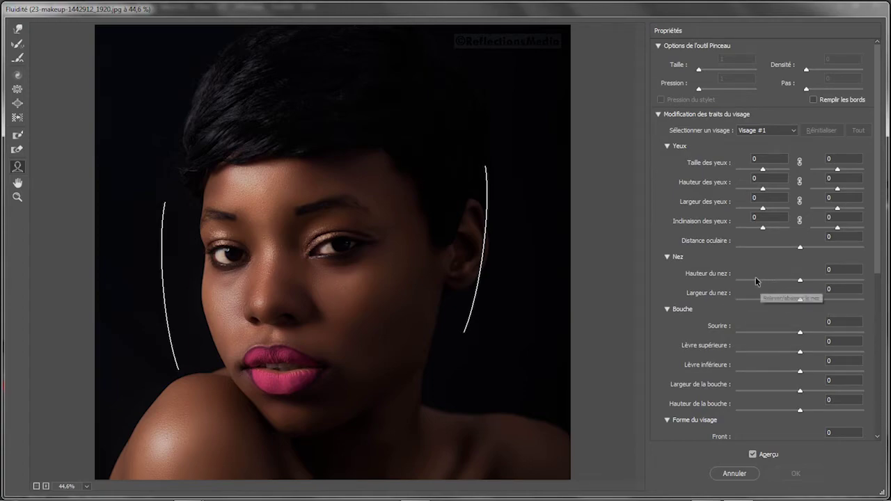
Step: Set the nose height of Visage #1 to 40 and the smile to 75
click(850, 265)
text(40)
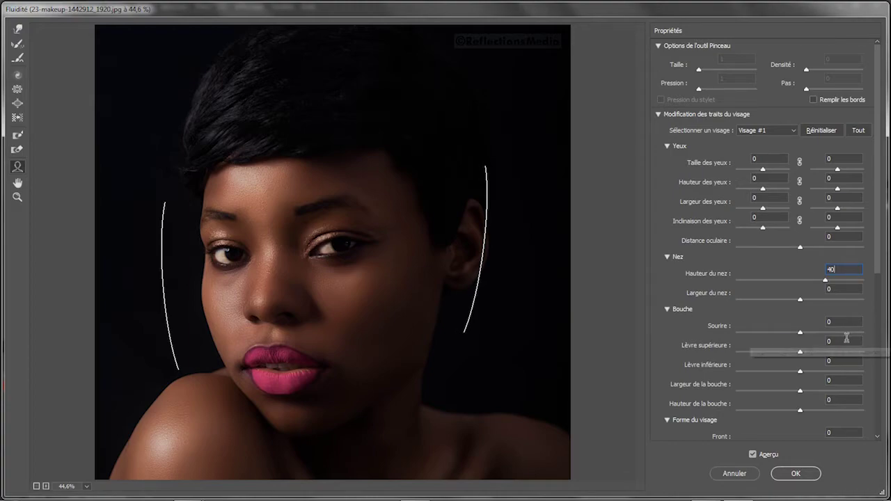
click(843, 323)
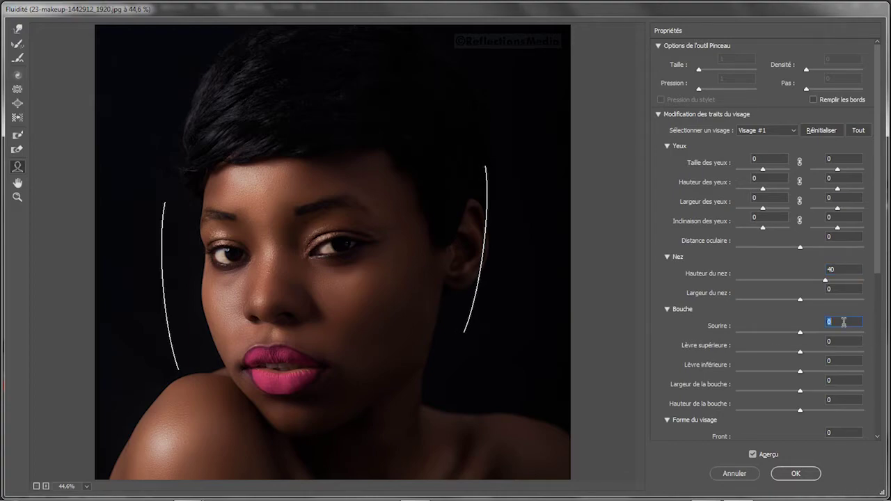
text(75)
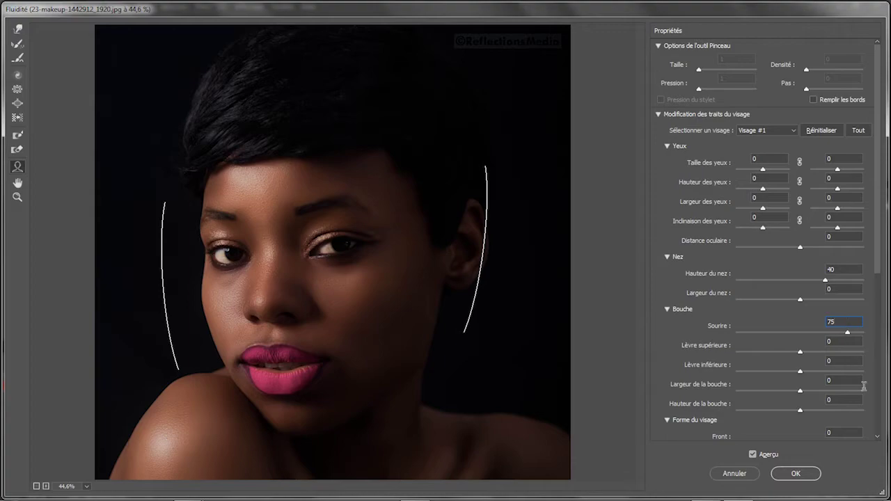
Step: Set the upper lip to -70, the lower lip to 70 and the mouth width to -75
click(841, 341)
text(-70)
click(840, 362)
text(70)
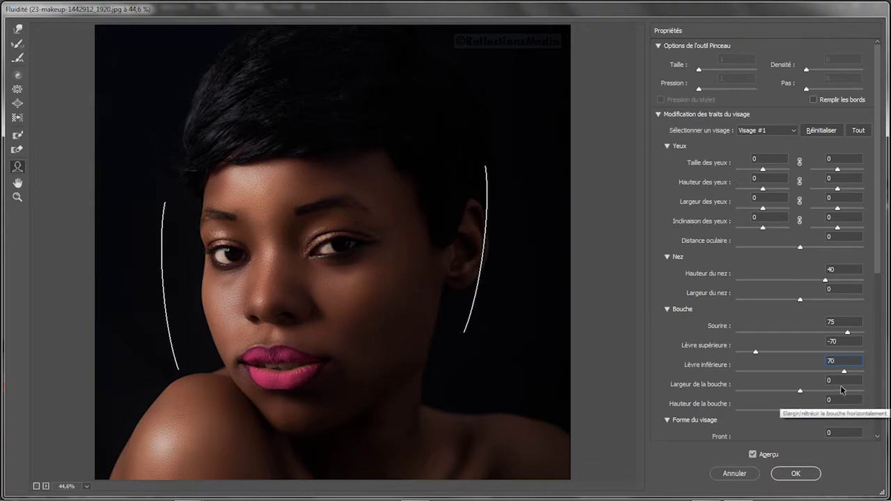
click(838, 380)
text(-75)
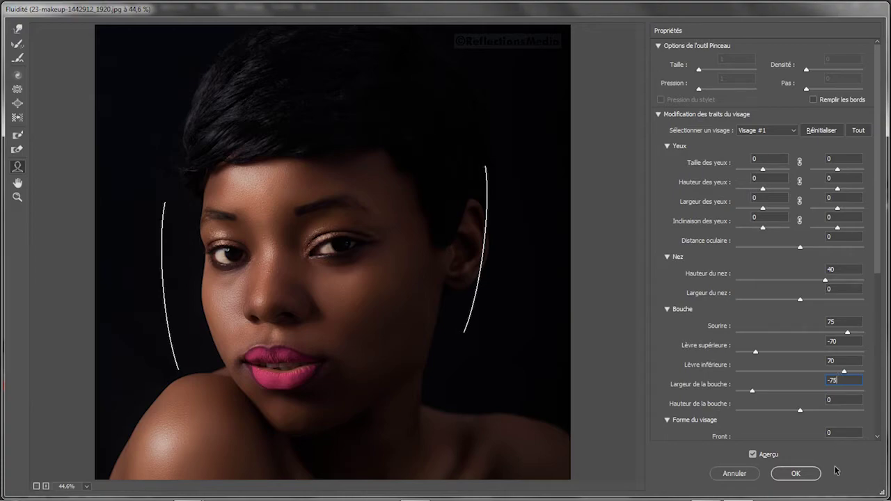
Step: Compare the reshaped face with the original in the preview, apply the Fluidité filter, and hide and show Calque 1
click(753, 455)
click(753, 455)
click(793, 474)
click(748, 261)
click(748, 261)
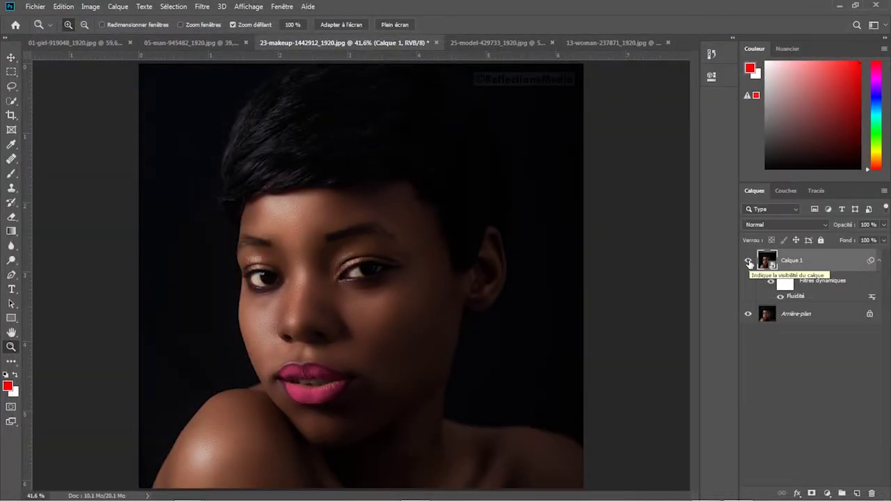
Step: In 25-model-429733_1920.jpg, duplicate the background layer, convert the copy to a smart object and open the Fluidité filter on it
click(472, 44)
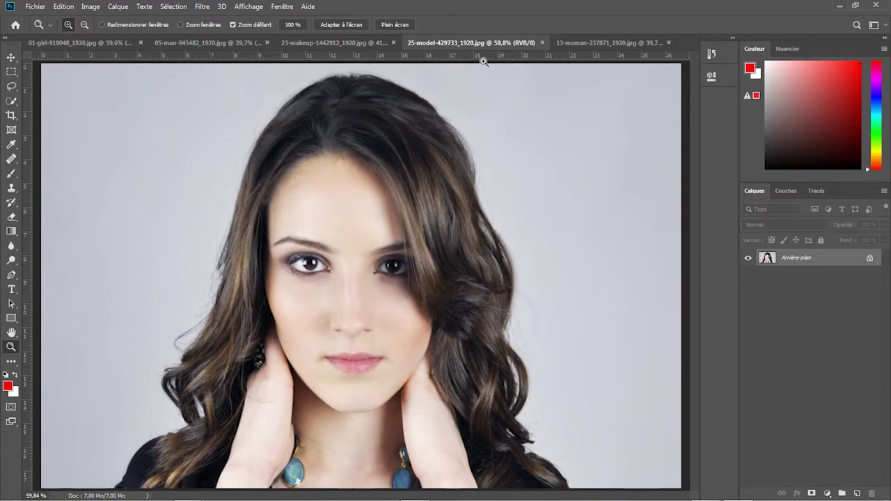
key(ctrl+j)
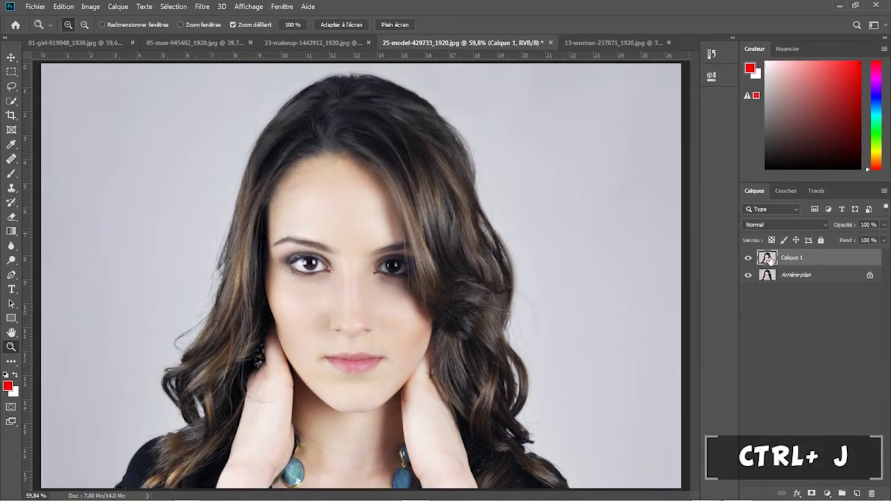
right_click(806, 257)
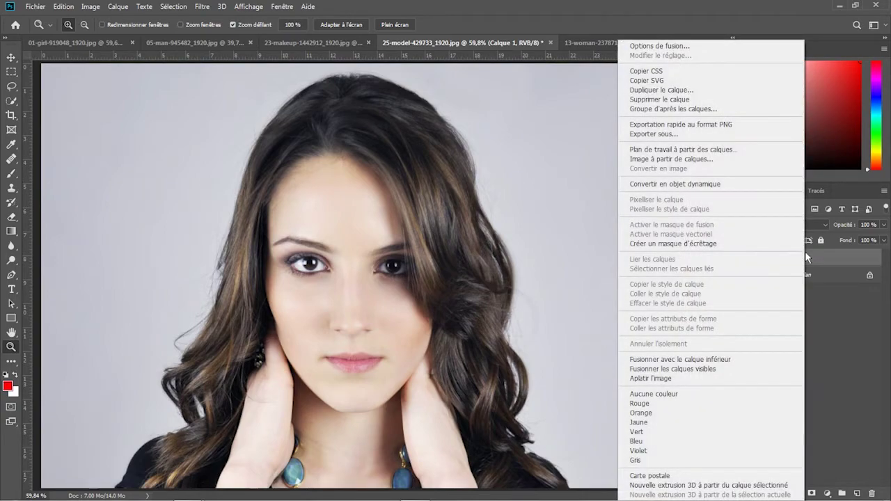
click(660, 185)
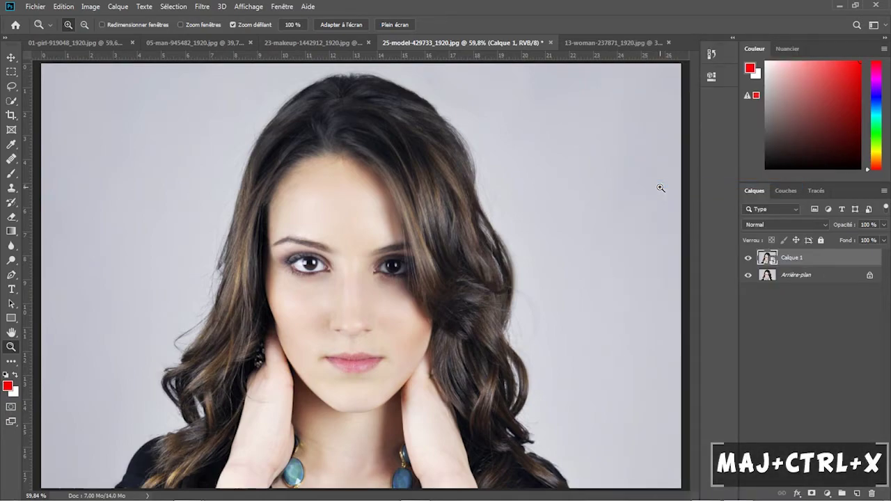
key(shift+ctrl+x)
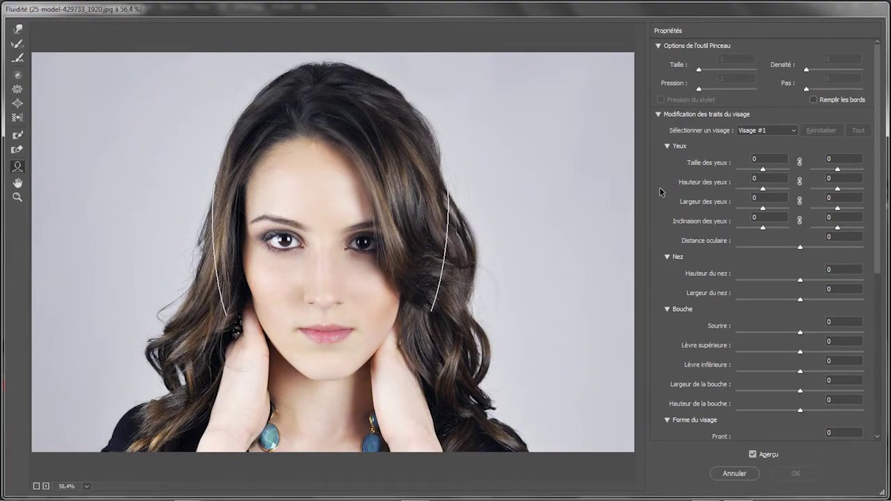
Step: Reshape the face directly on the image to smile 100, upper lip -40, lower lip 57 and nose height 100, and turn off the preview
mouse_move(360, 329)
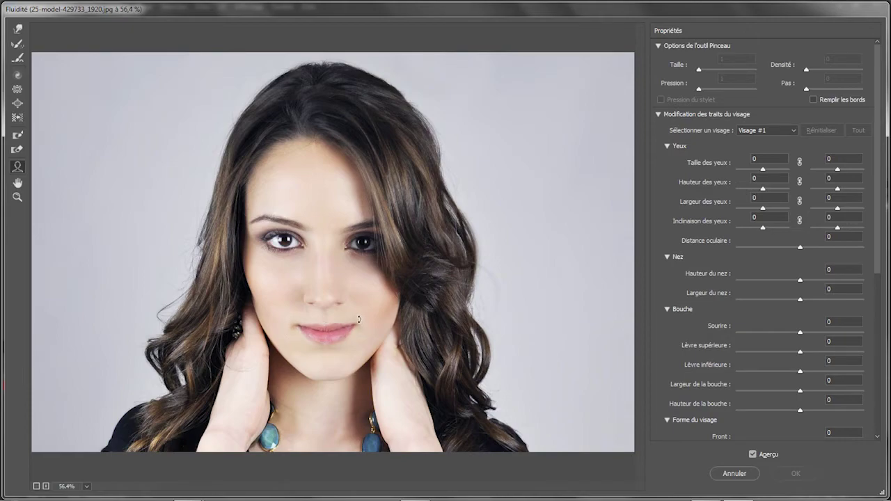
drag(357, 315, 324, 338)
drag(323, 305, 323, 288)
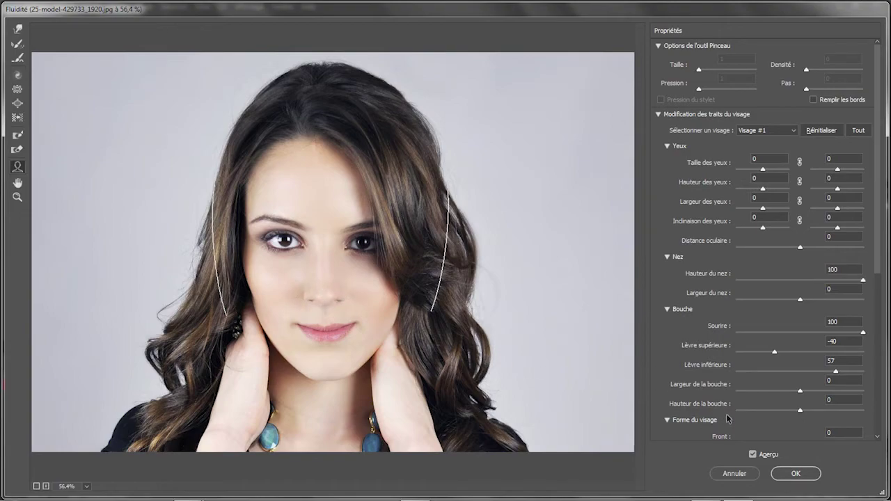
click(753, 455)
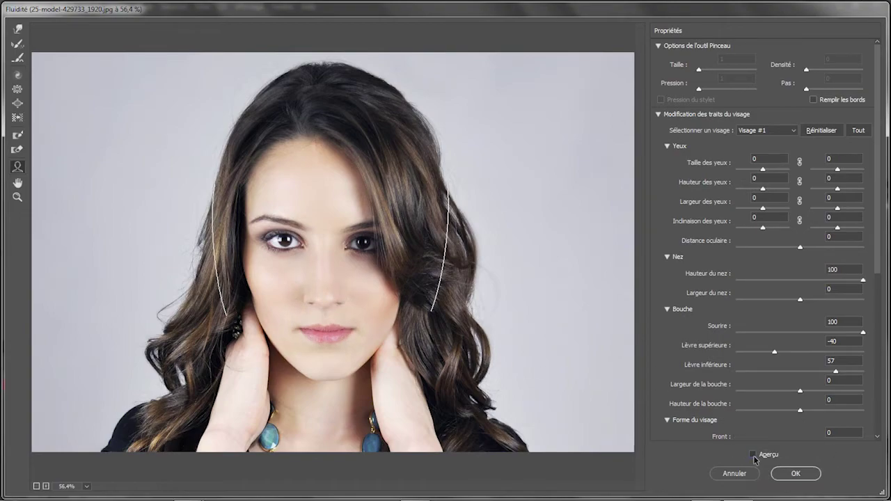
Step: Turn the preview back on and set the nose height to 60, upper lip to 10, lower lip to 80 and mouth width to -70
click(753, 455)
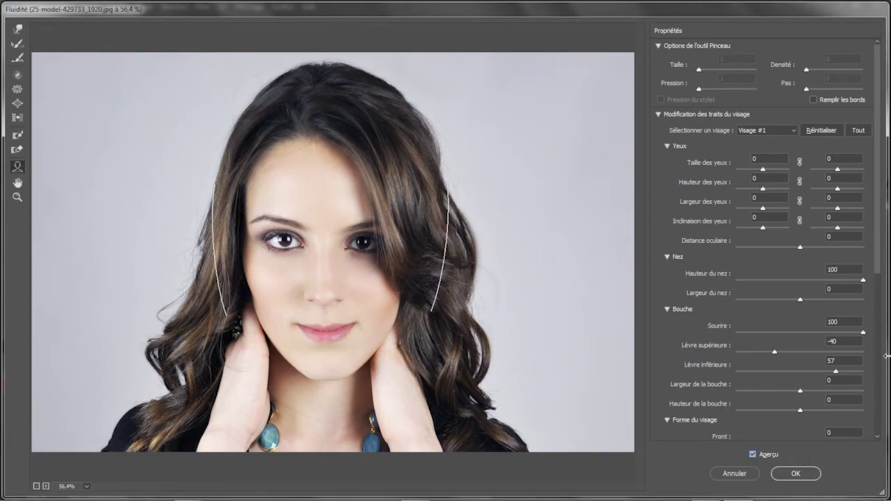
click(849, 269)
text(60)
click(846, 341)
text(10)
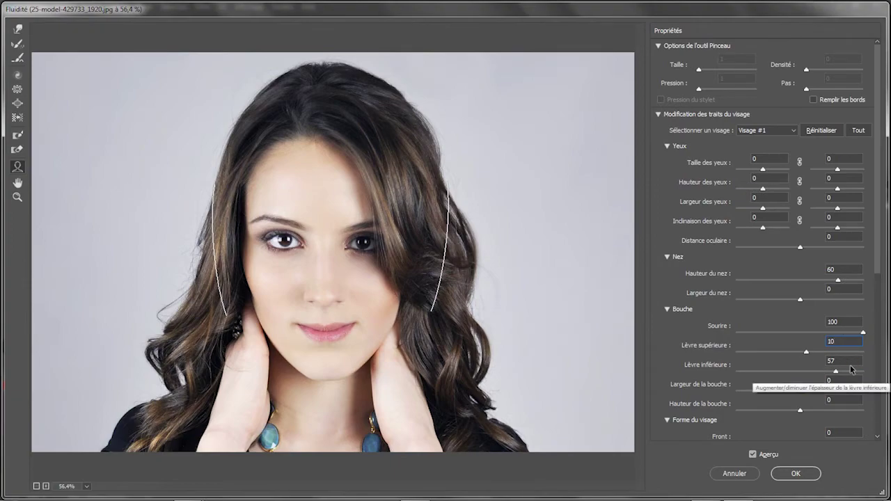
click(850, 360)
text(80)
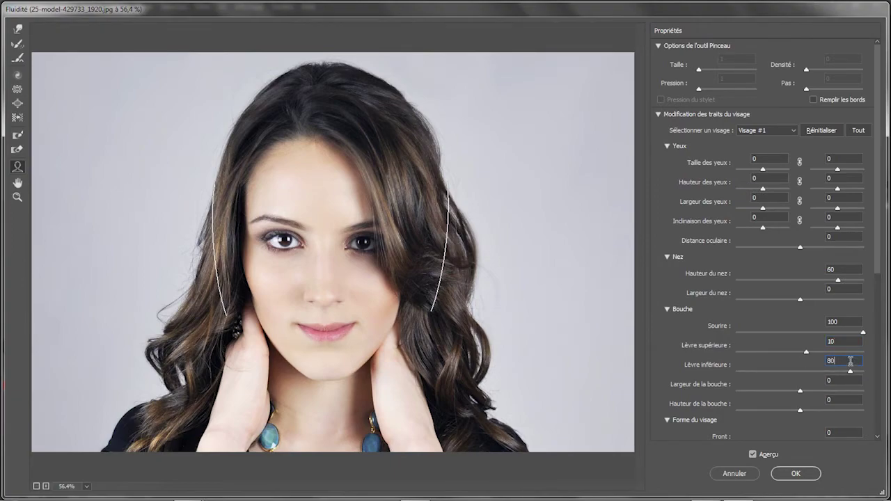
click(844, 381)
text(-70)
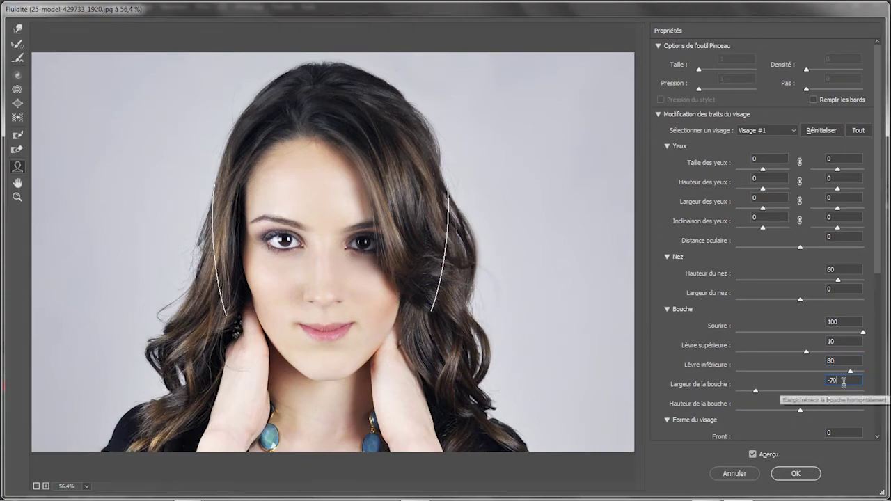
Step: Compare the face with the original in the preview, apply the Fluidité filter, and hide and show Calque 1
click(752, 454)
click(752, 454)
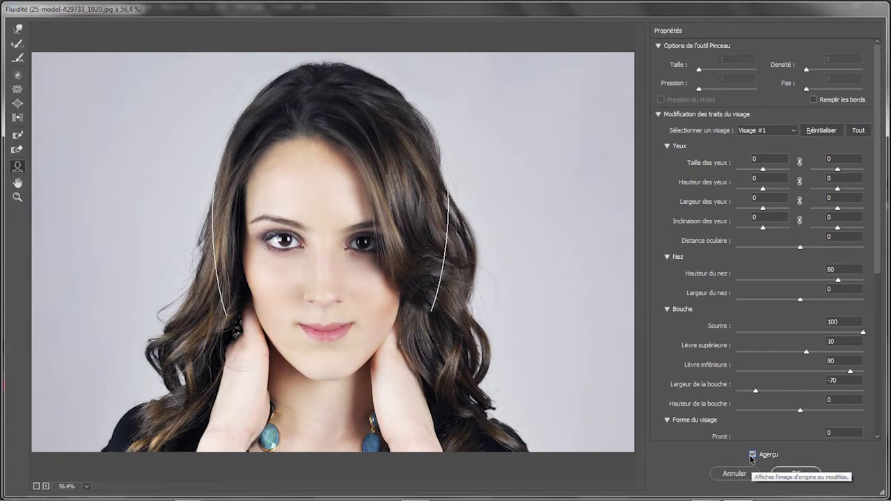
click(804, 475)
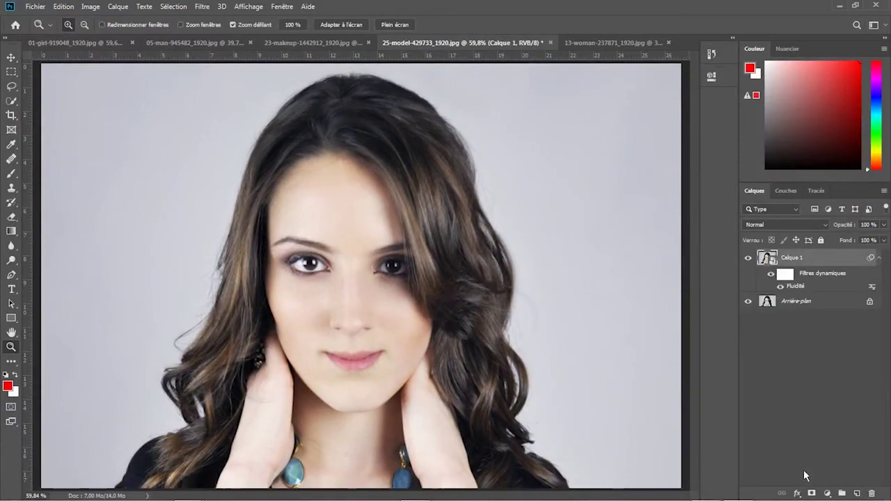
click(748, 258)
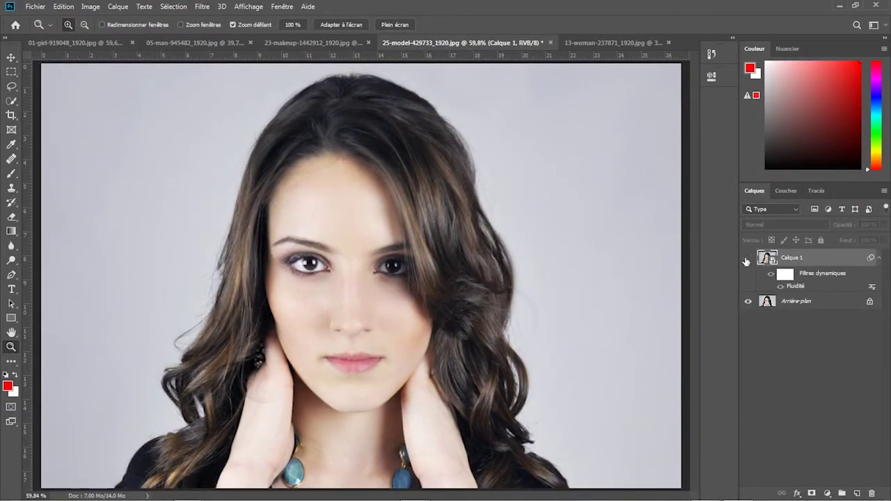
click(748, 258)
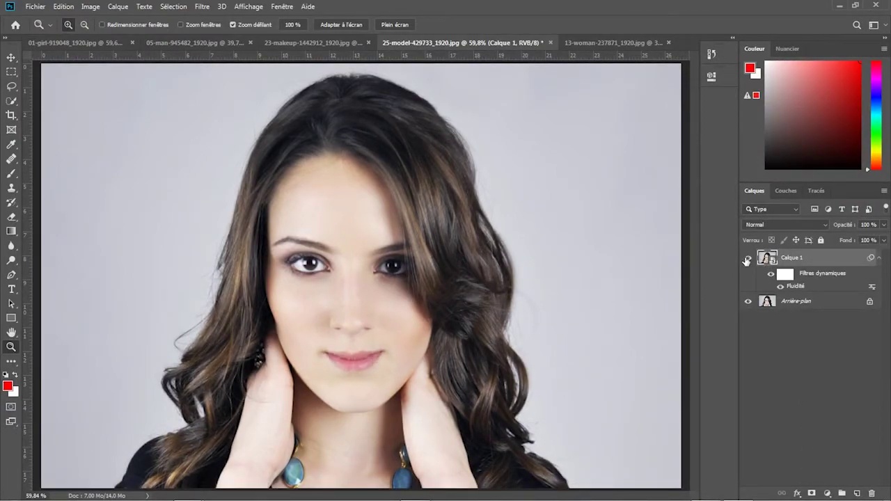
Step: In 13-woman-237871_1920.jpg, duplicate the background layer, convert the copy to a smart object and open the Fluidité filter on it
click(607, 43)
key(ctrl+j)
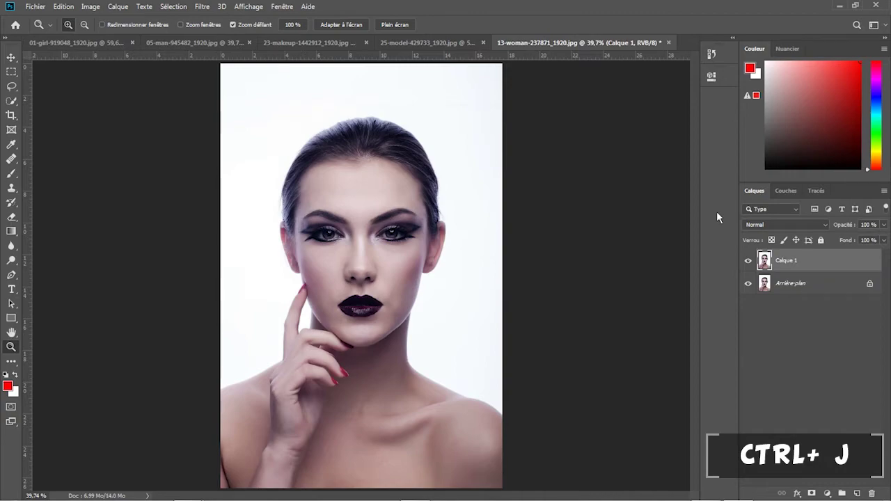
right_click(796, 270)
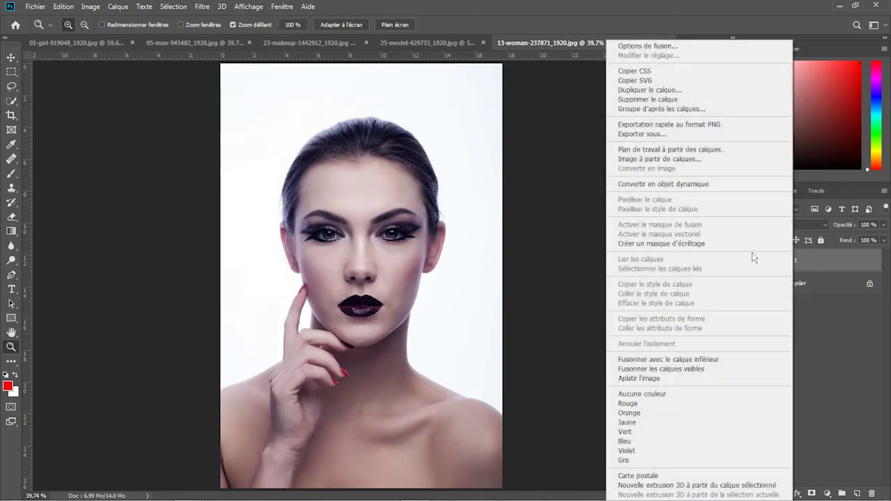
click(701, 184)
key(ctrl+shift+x)
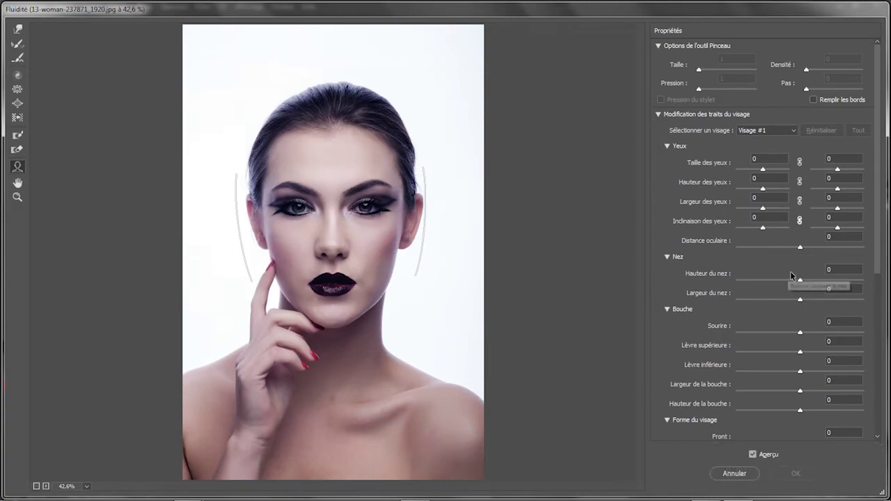
Step: Set the woman's smile to 100 and the nose height to 30
click(842, 322)
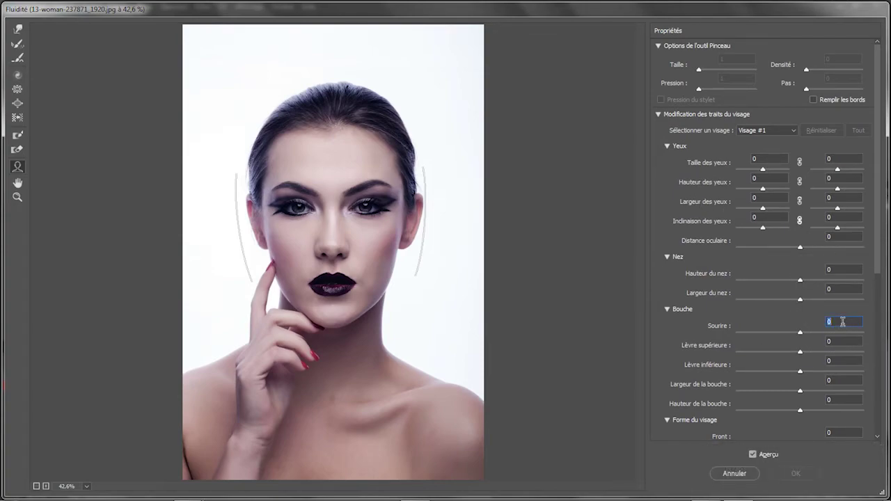
text(100)
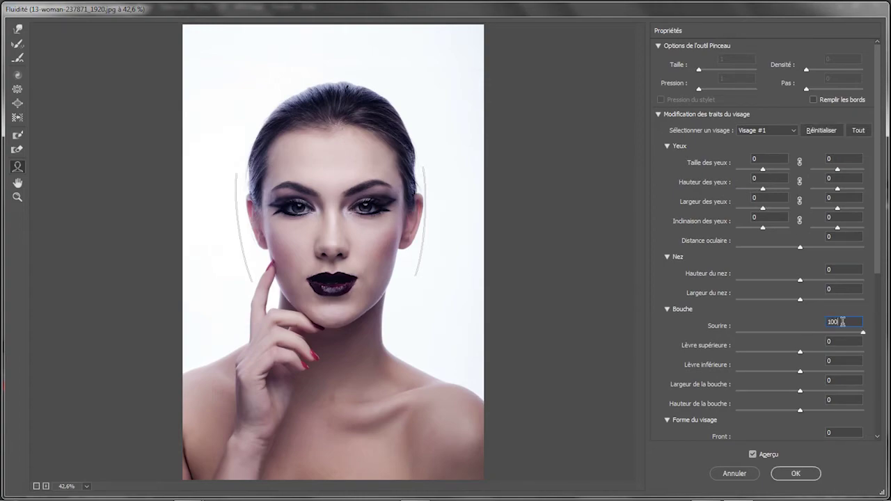
click(839, 268)
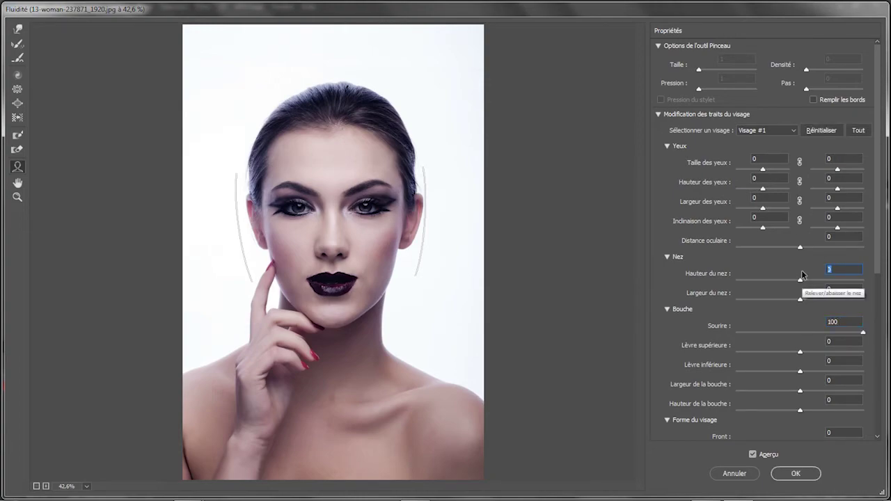
text(30)
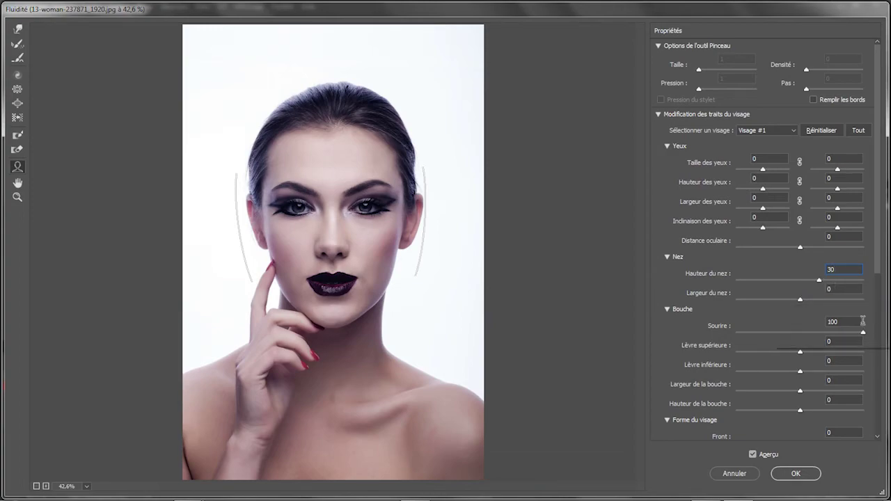
Step: Set the upper lip to -100, the lower lip to 100 and the mouth width to -60
click(843, 338)
text(-100)
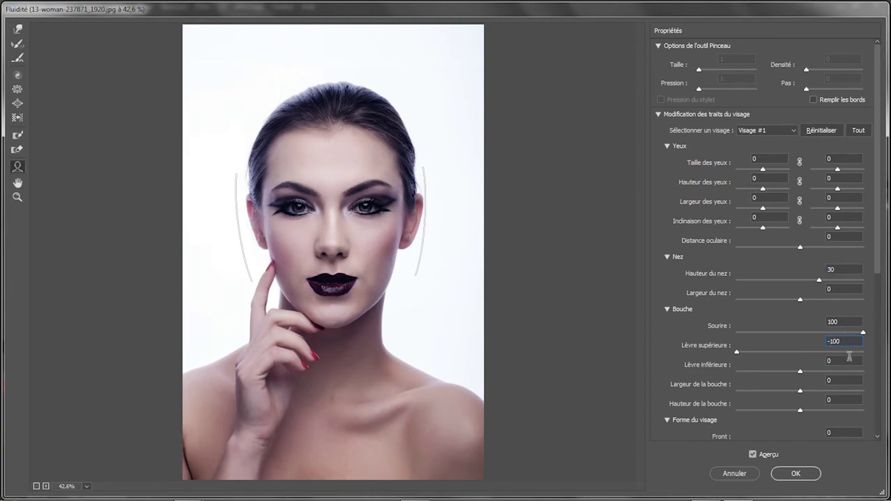
click(848, 362)
text(100)
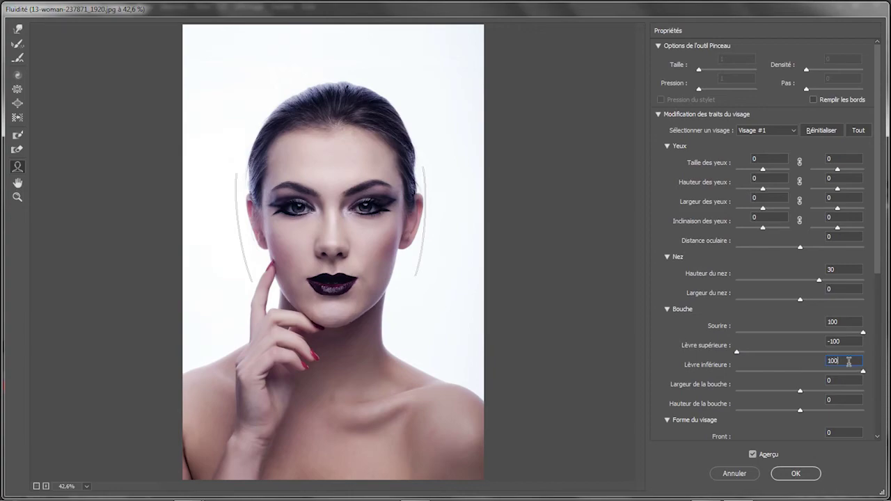
click(842, 391)
text(-60)
Step: Check the woman's smile against the original in the preview, apply the Fluidité filter, and toggle the visibility of Calque 1
click(753, 456)
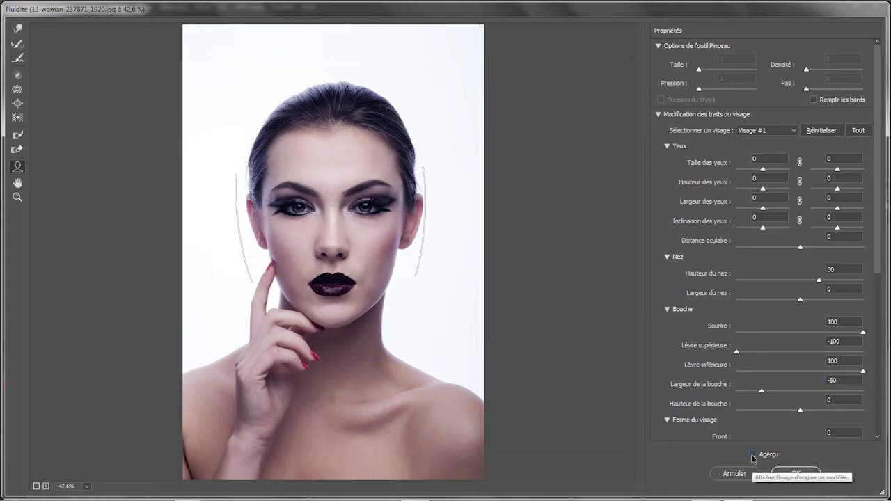
click(752, 455)
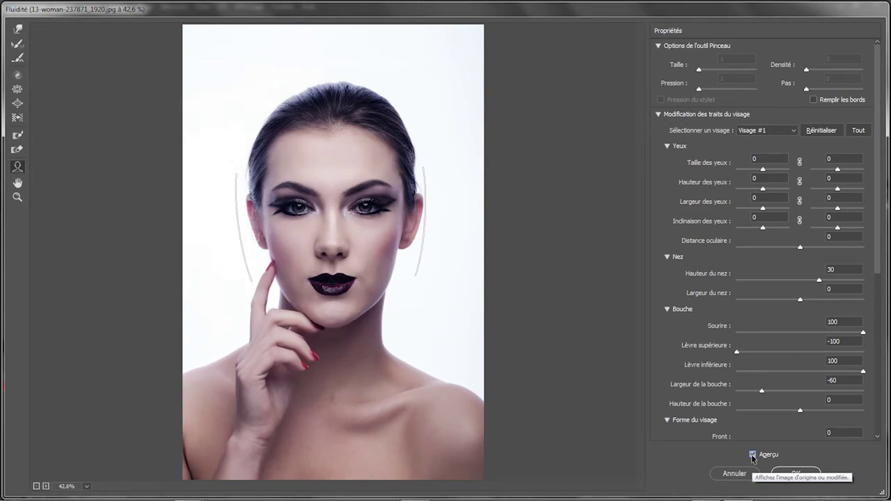
click(797, 475)
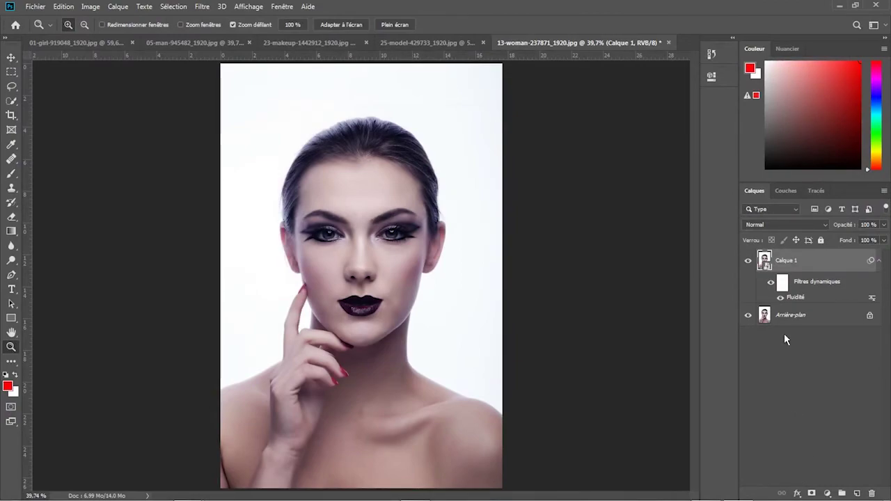
click(750, 261)
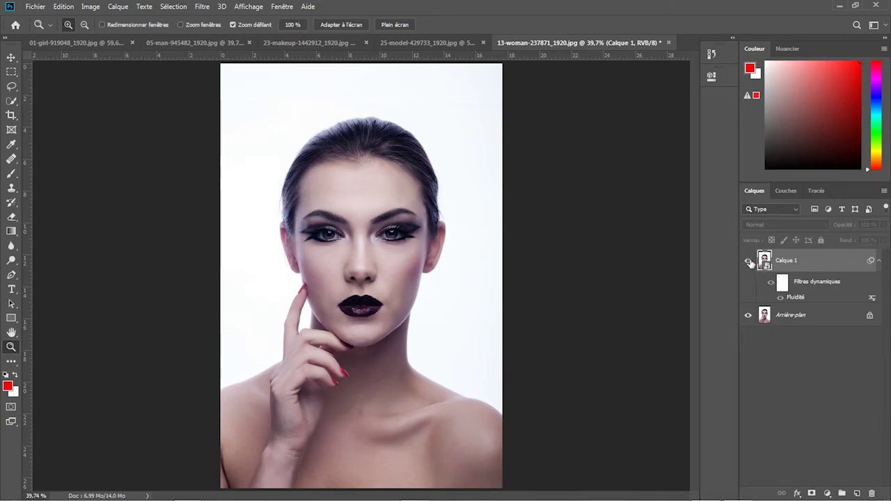
click(750, 261)
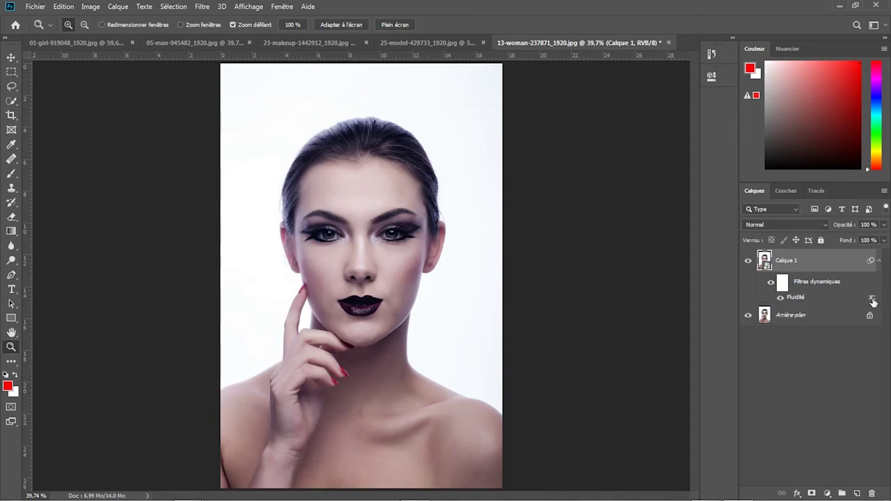
Step: Reopen the Fluidité smart filter on Calque 1 for editing, review its facial settings and validate them
right_click(872, 300)
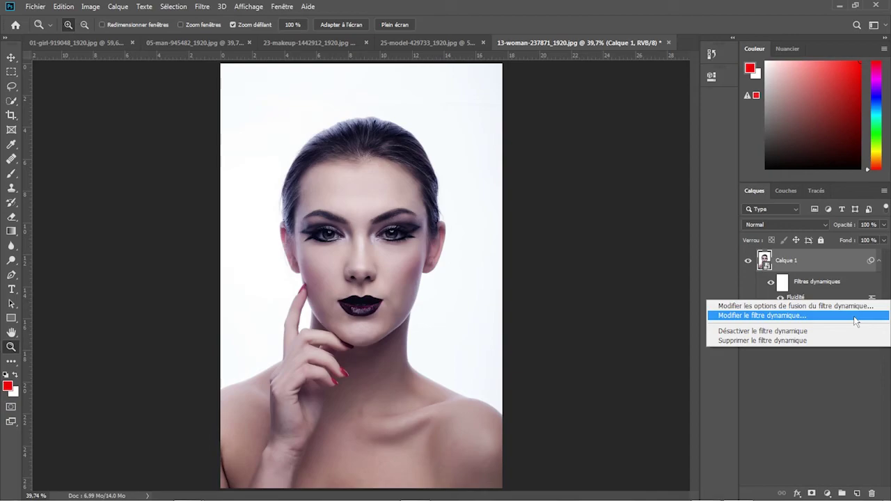
click(855, 319)
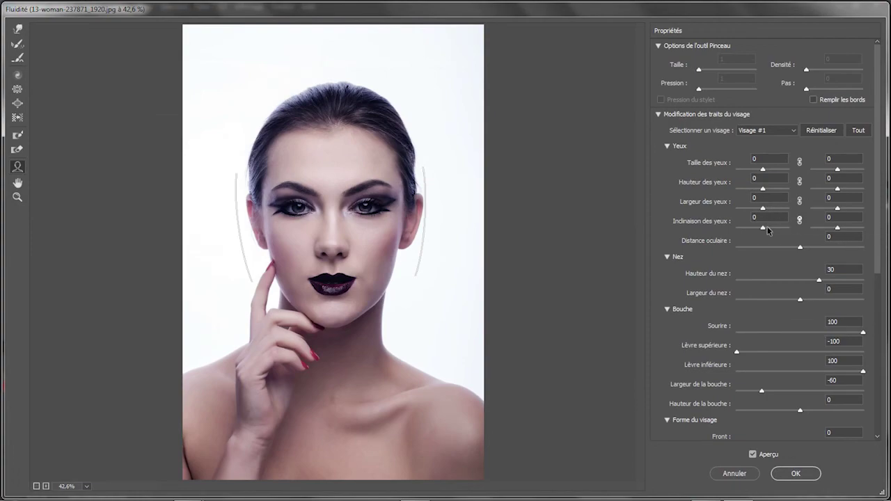
click(796, 473)
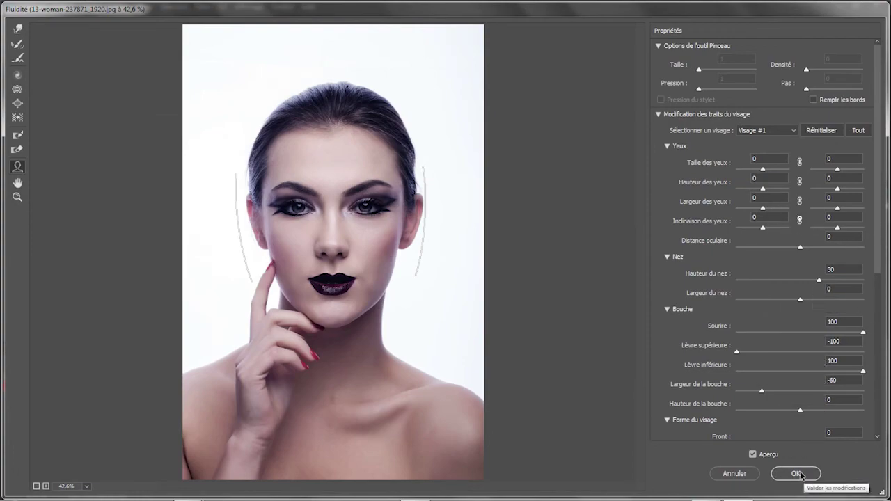